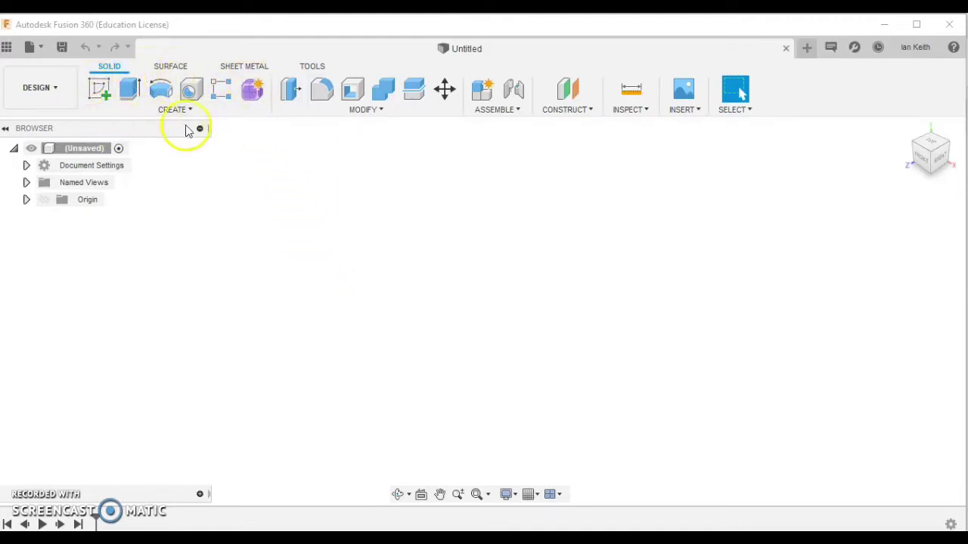
pyautogui.click(383, 112)
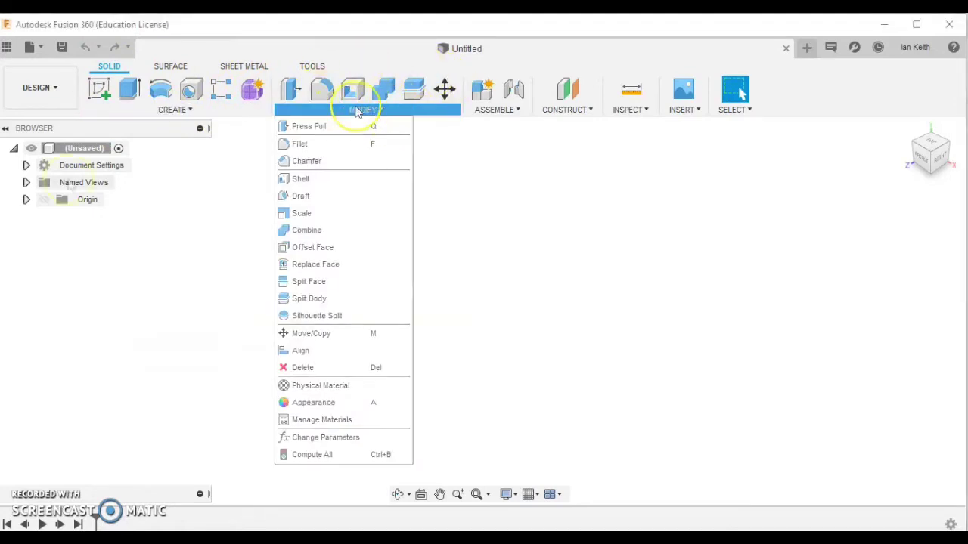
pyautogui.click(360, 111)
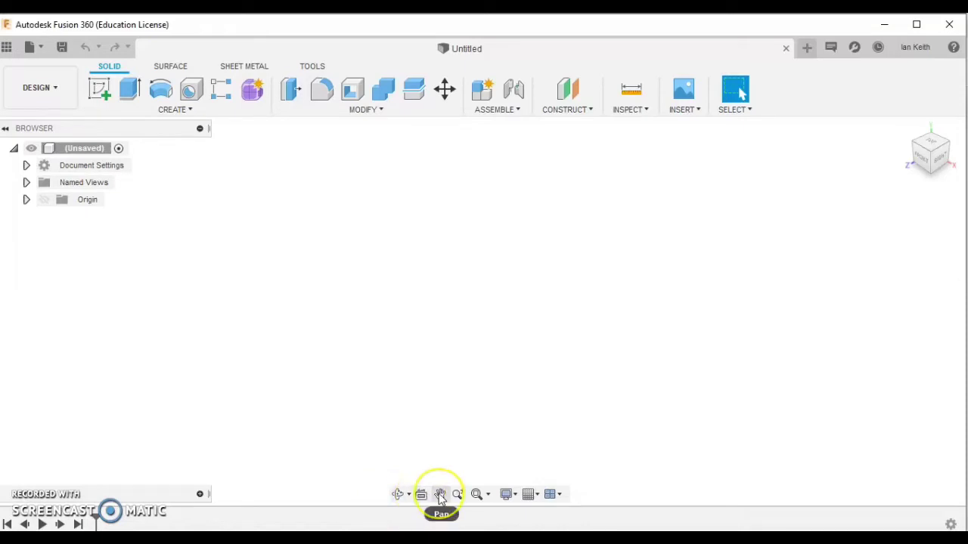
pyautogui.click(488, 495)
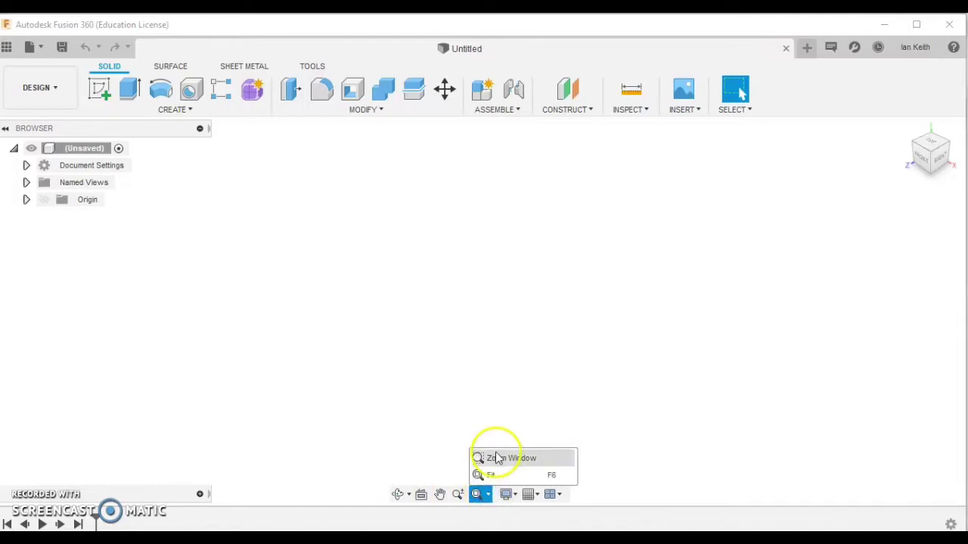
pyautogui.click(488, 495)
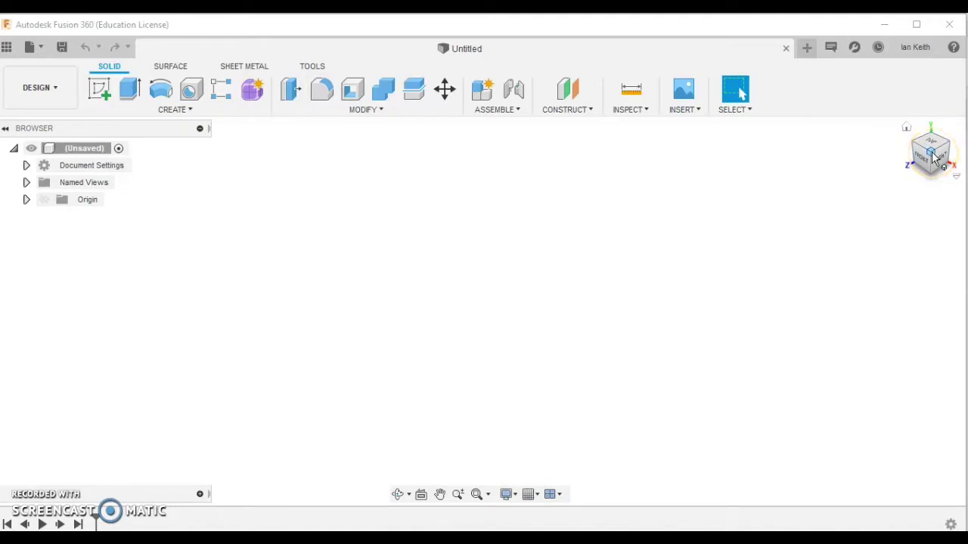
pyautogui.moveTo(934, 157)
pyautogui.mouseDown()
pyautogui.moveTo(918, 164)
pyautogui.moveTo(945, 155)
pyautogui.moveTo(935, 156)
pyautogui.mouseUp()
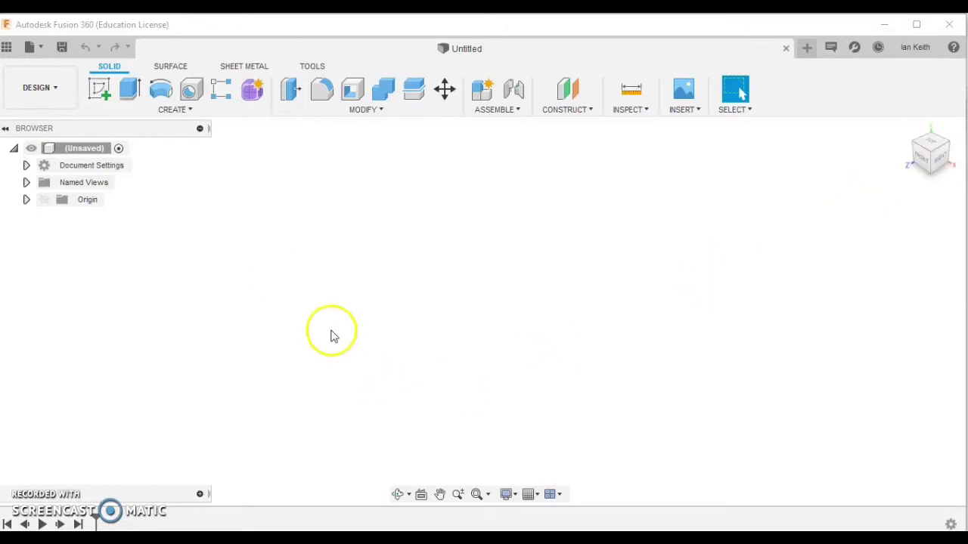
# - Start a new sketch on the horizontal origin plane and look at it face-on from the top
pyautogui.click(99, 89)
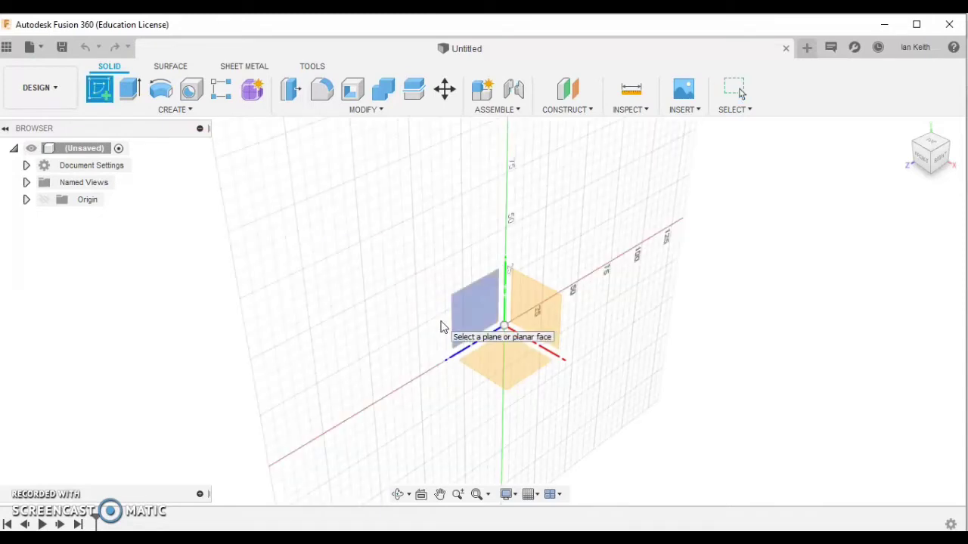
pyautogui.click(493, 372)
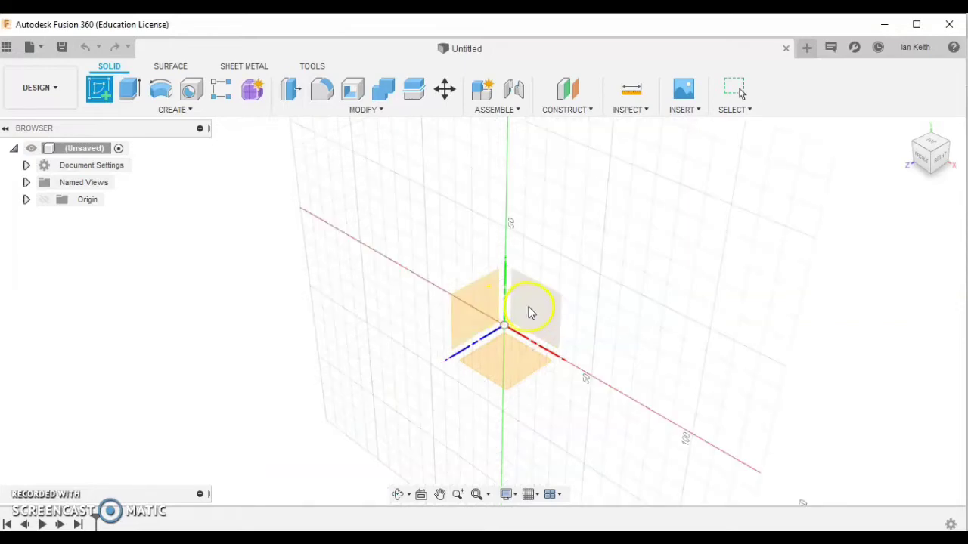
pyautogui.click(498, 365)
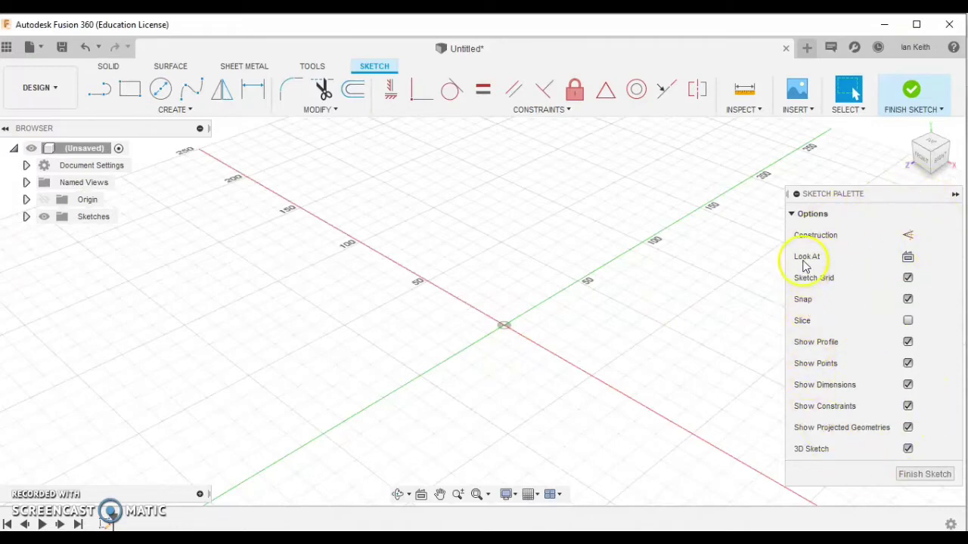
pyautogui.click(909, 258)
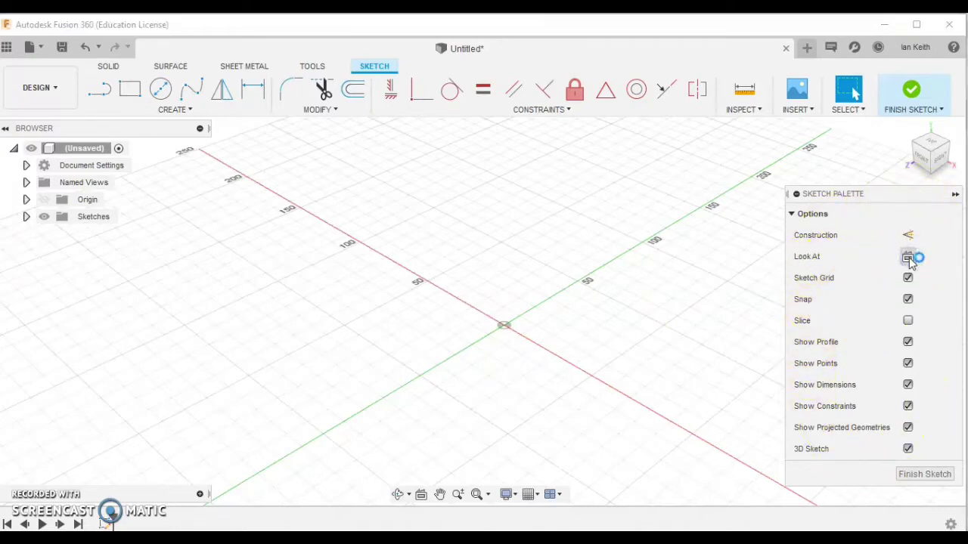
pyautogui.click(910, 259)
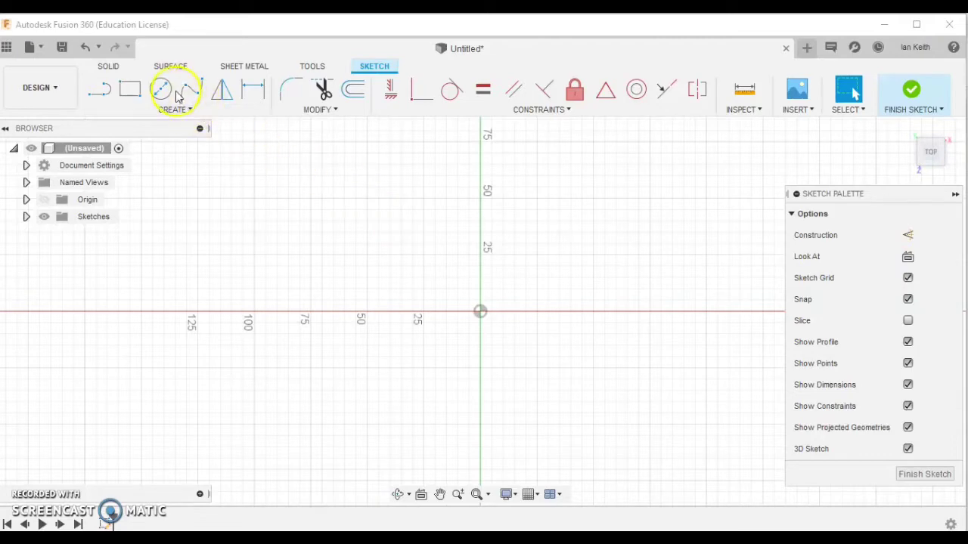
# - Draw a 100 mm by 100 mm two-point rectangle with its first corner on the origin, and finish the sketch
pyautogui.click(130, 91)
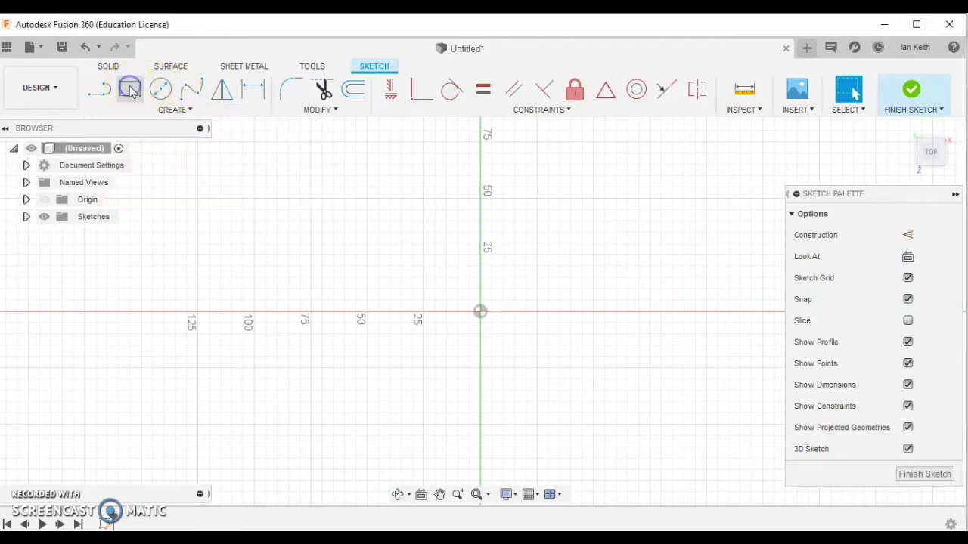
pyautogui.click(481, 312)
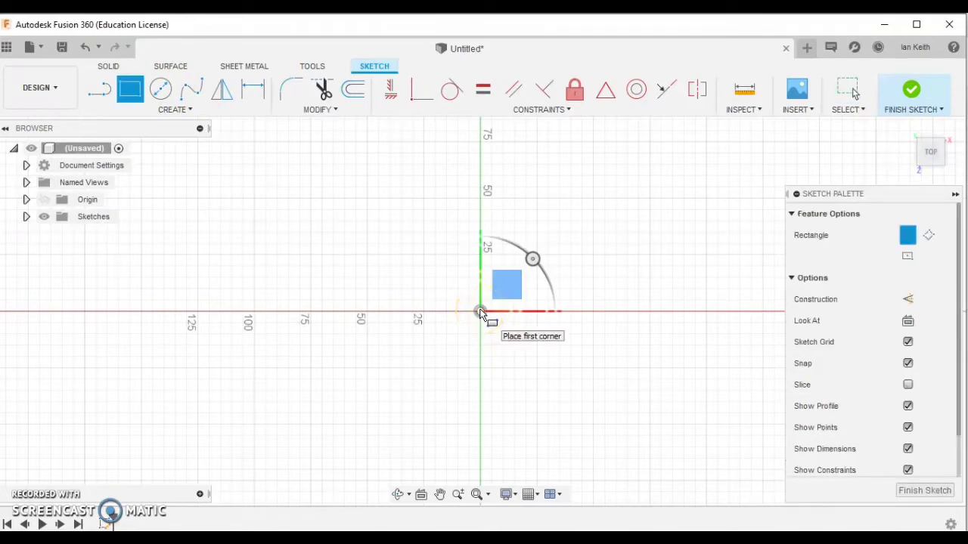
pyautogui.moveTo(481, 312); pyautogui.dragTo(643, 168)
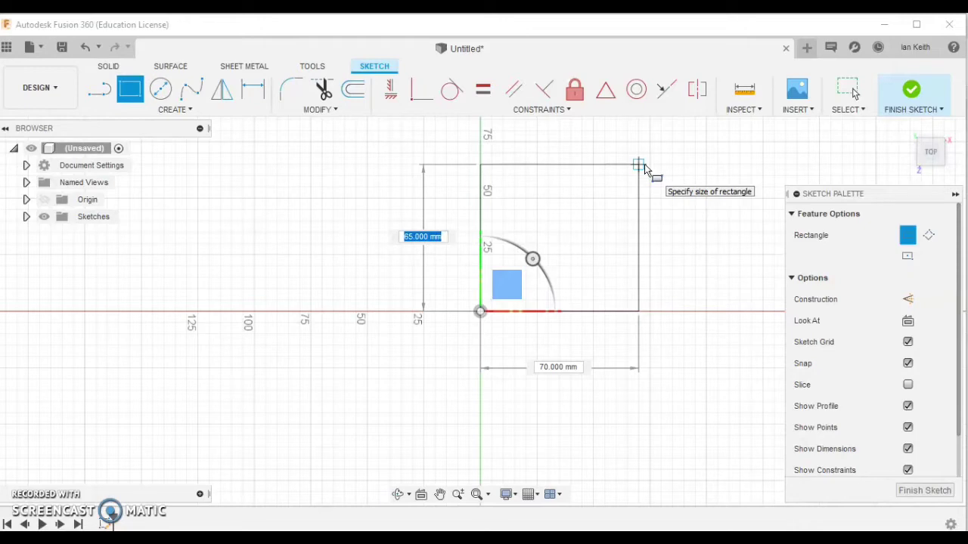
pyautogui.write('100')
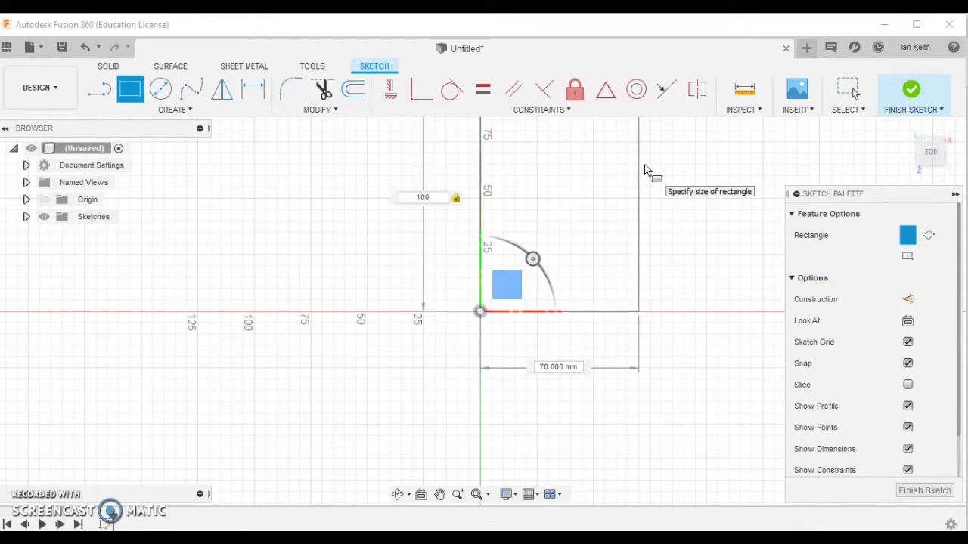
pyautogui.press('Tab')
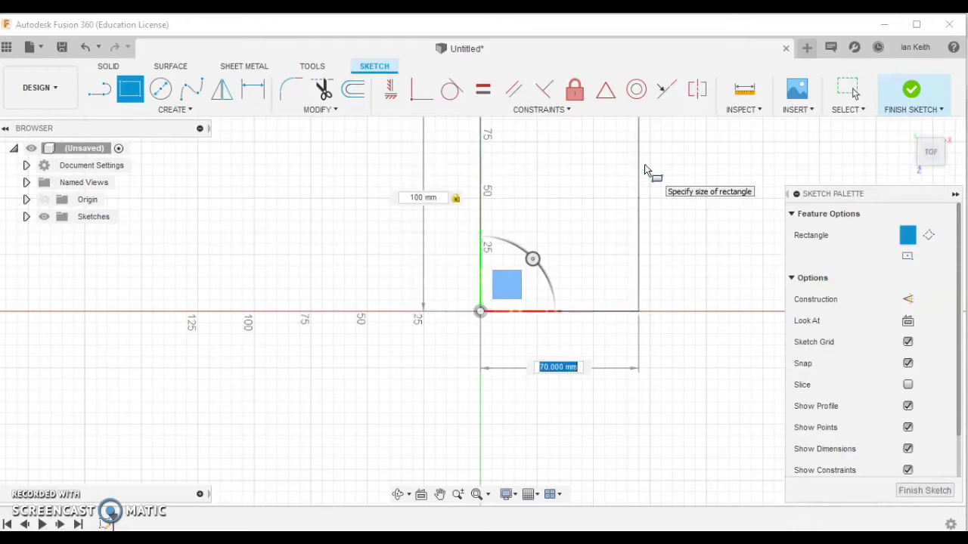
pyautogui.write('100')
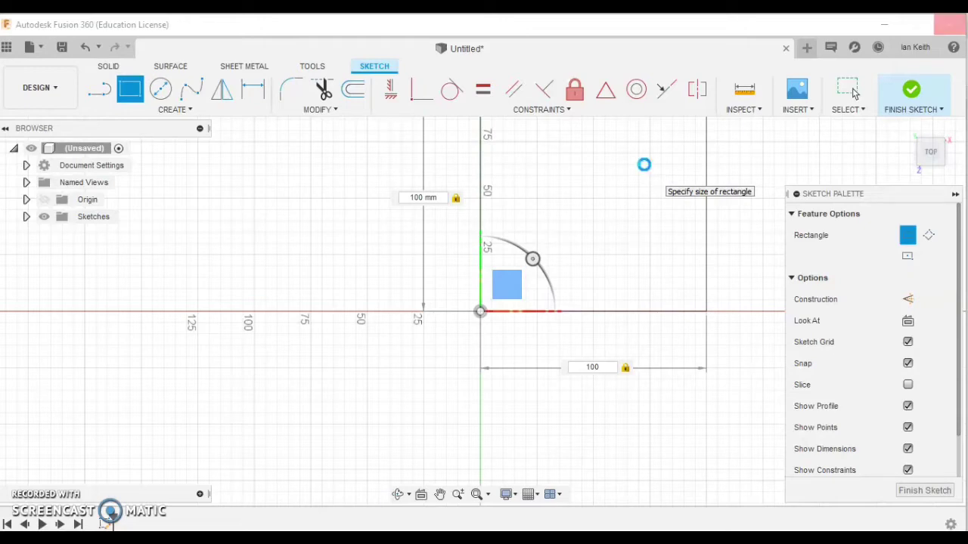
pyautogui.click(645, 171)
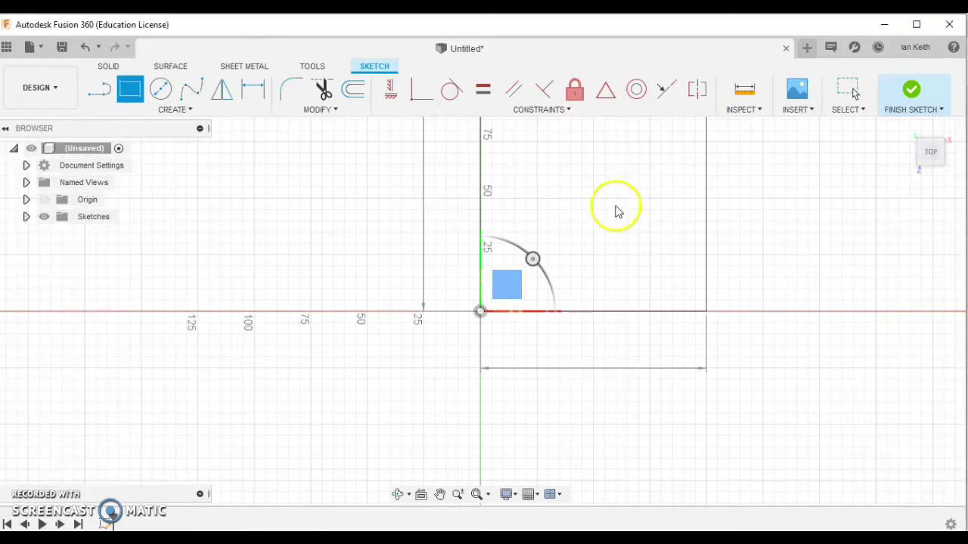
pyautogui.press('Escape')
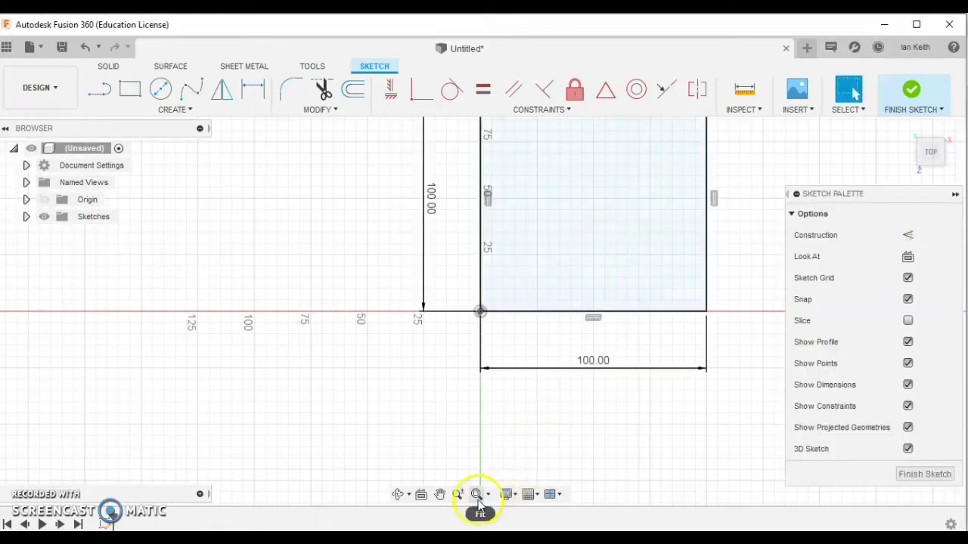
pyautogui.click(476, 495)
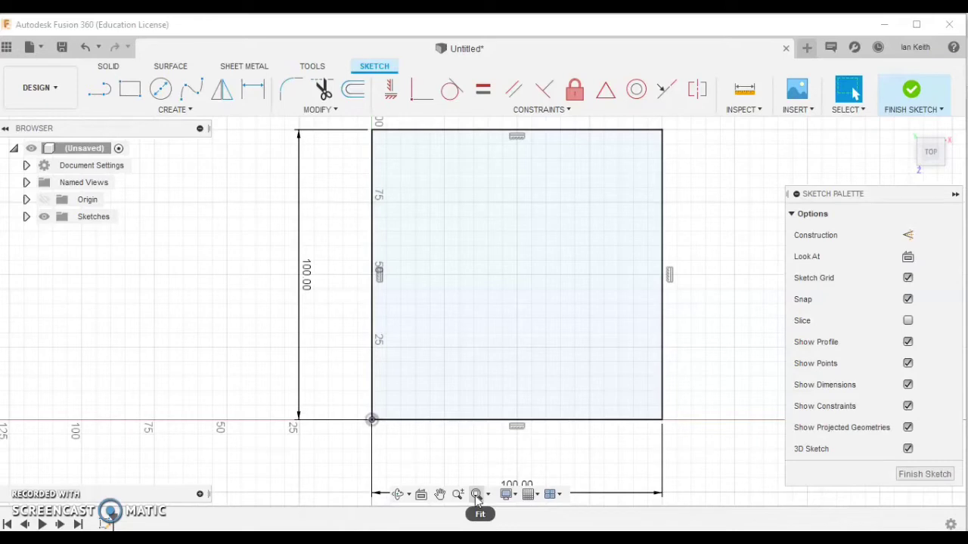
pyautogui.click(367, 425)
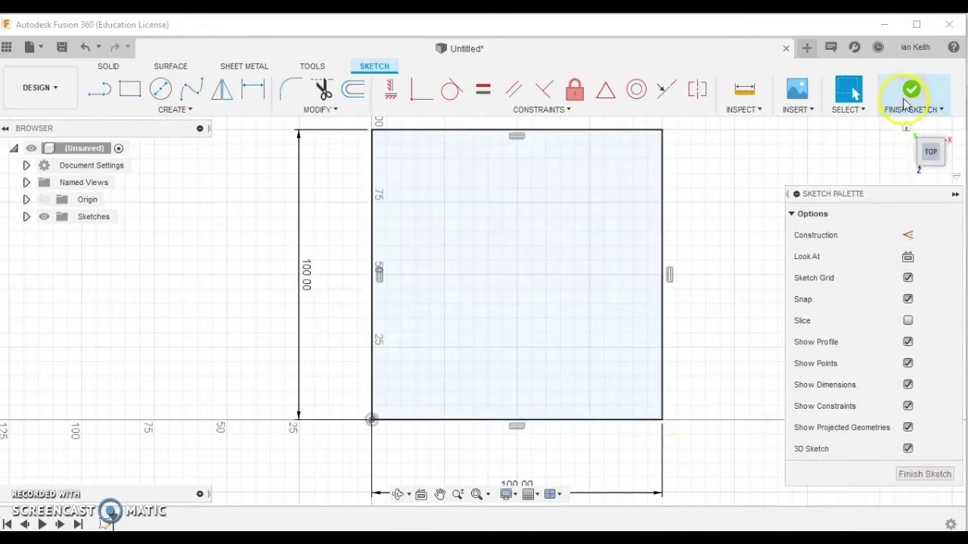
pyautogui.click(914, 480)
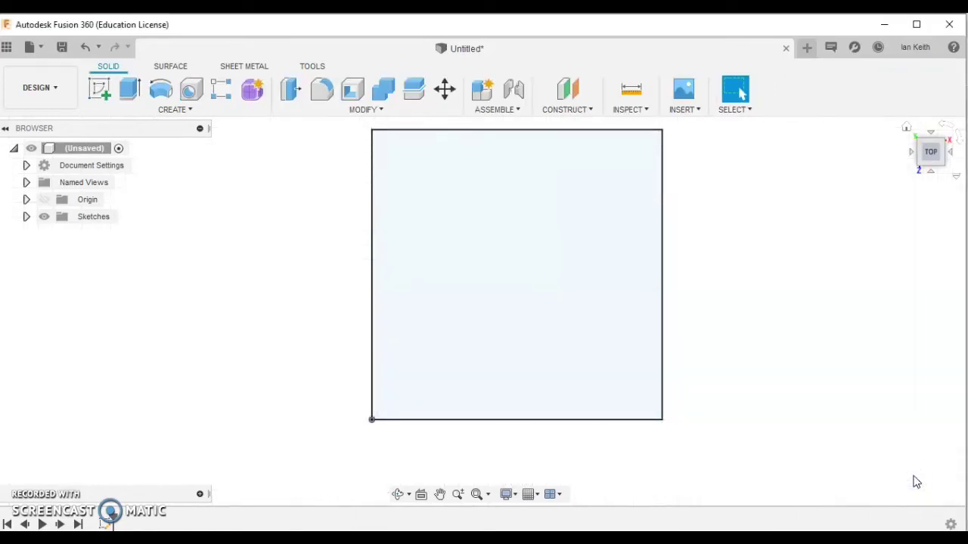
# - Extrude the square profile 100 mm upward on one side as a new body
pyautogui.click(642, 297)
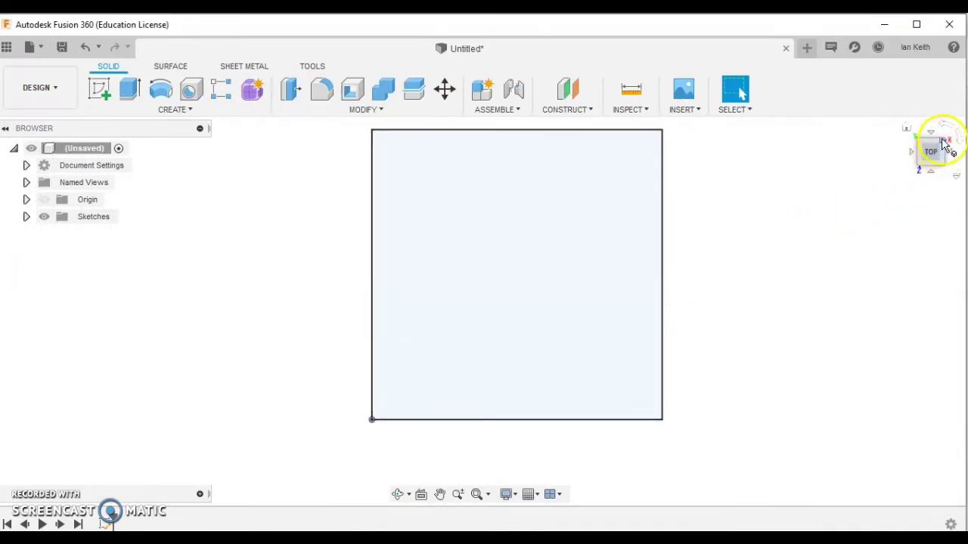
pyautogui.click(932, 174)
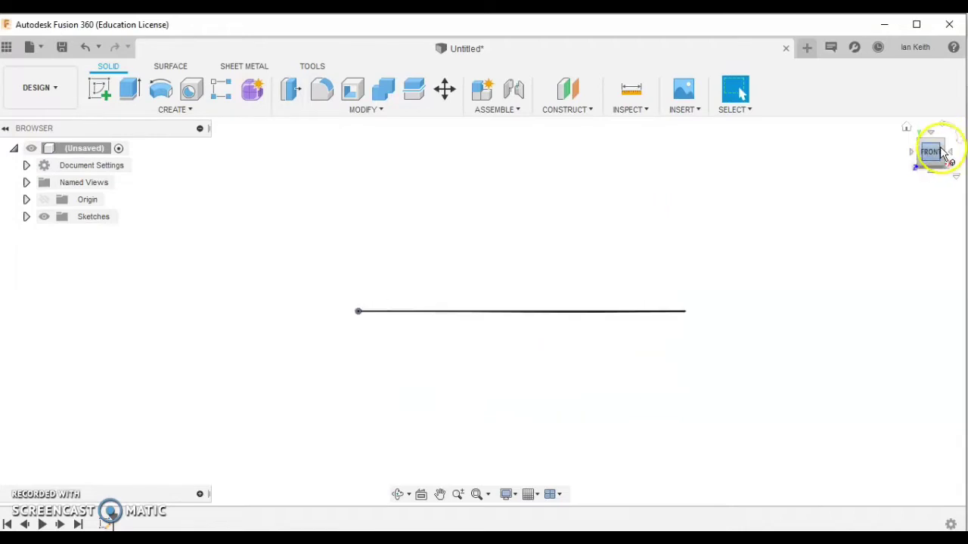
pyautogui.click(946, 145)
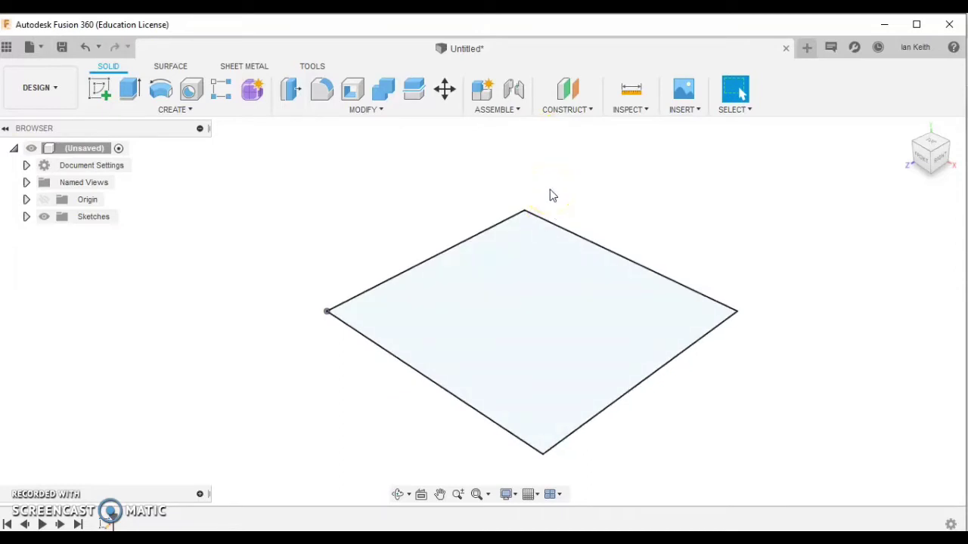
pyautogui.click(132, 91)
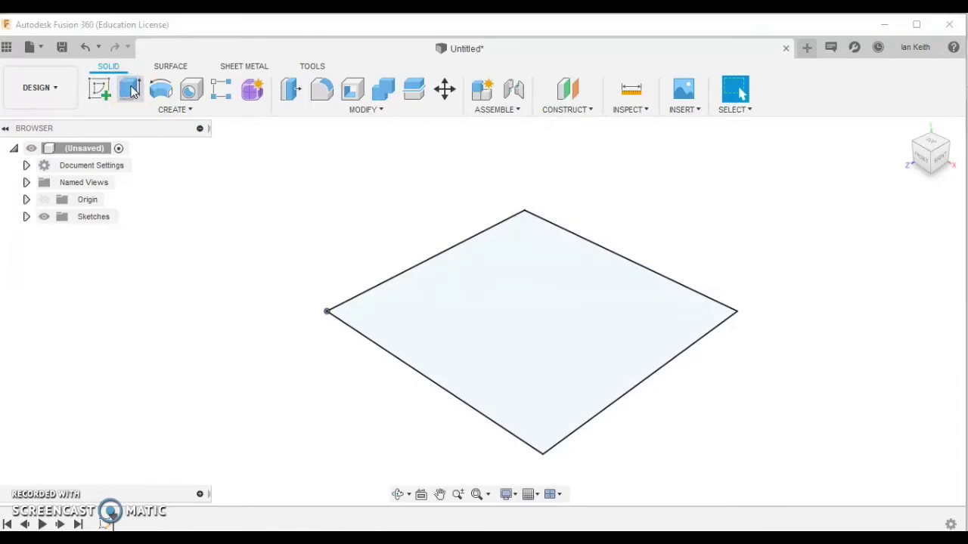
pyautogui.click(479, 334)
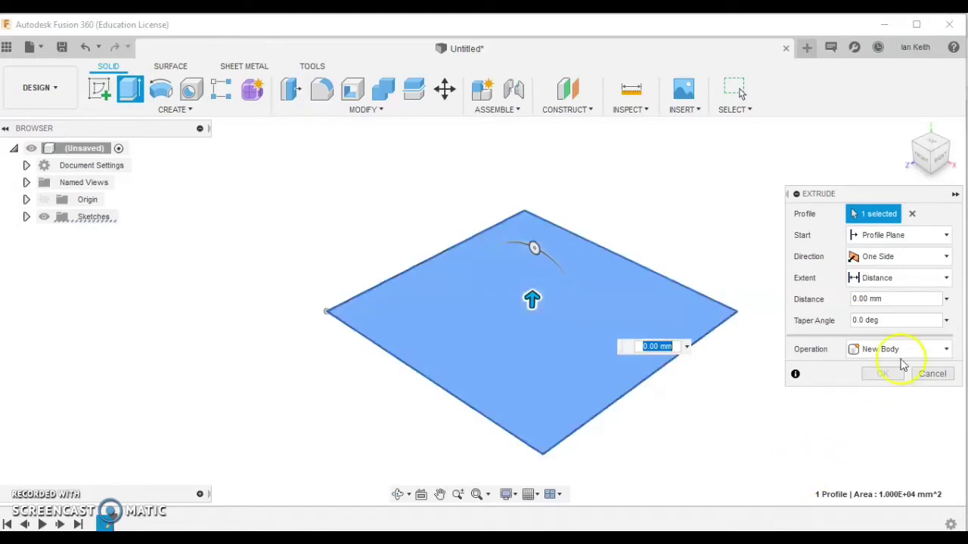
pyautogui.click(819, 295)
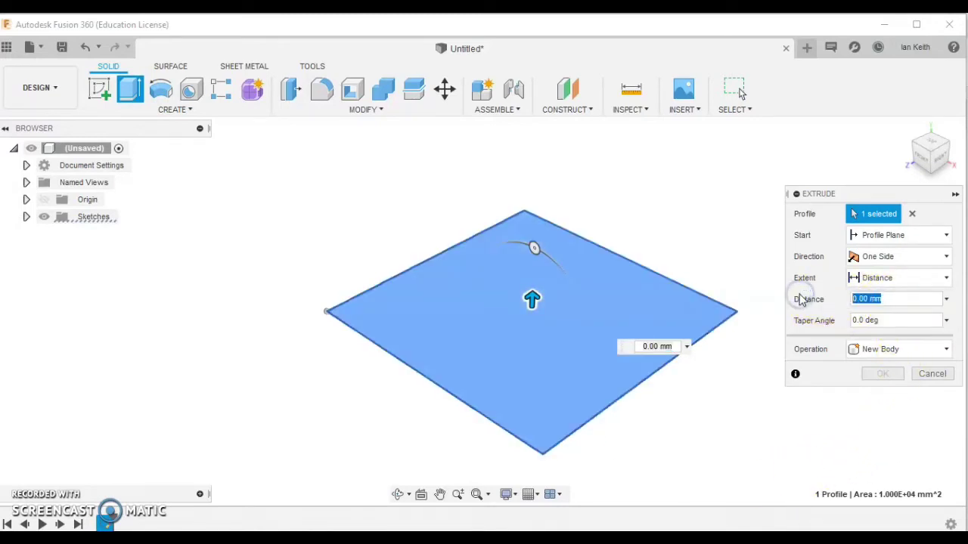
pyautogui.write('1')
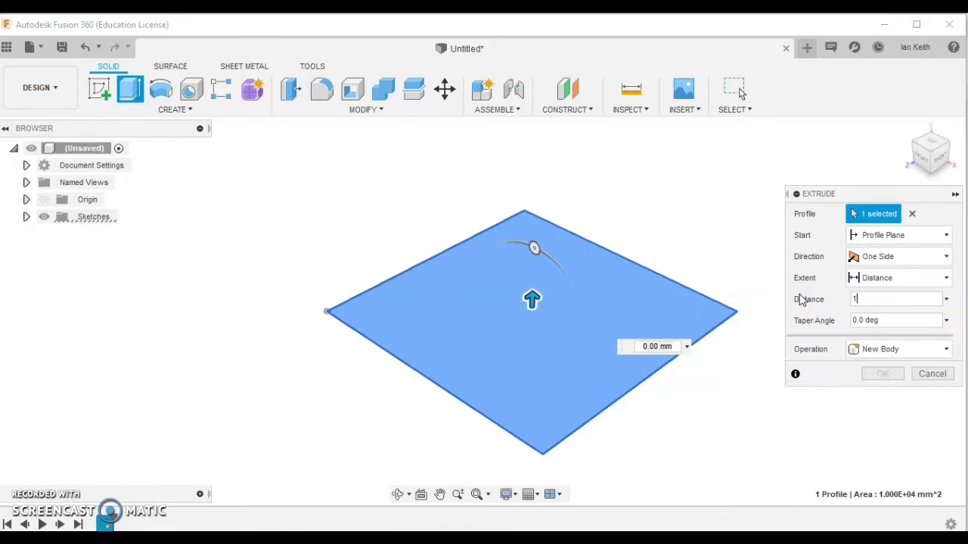
pyautogui.write('00')
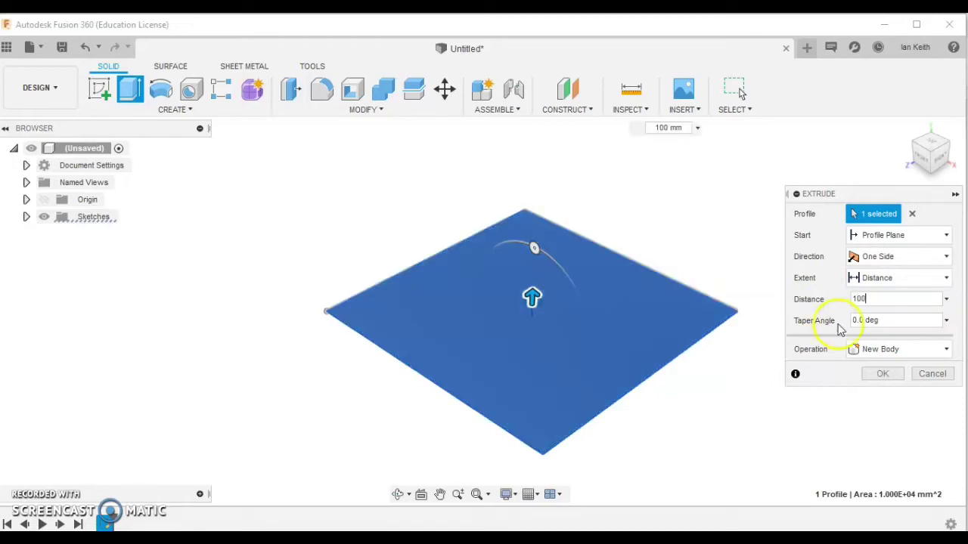
pyautogui.click(885, 375)
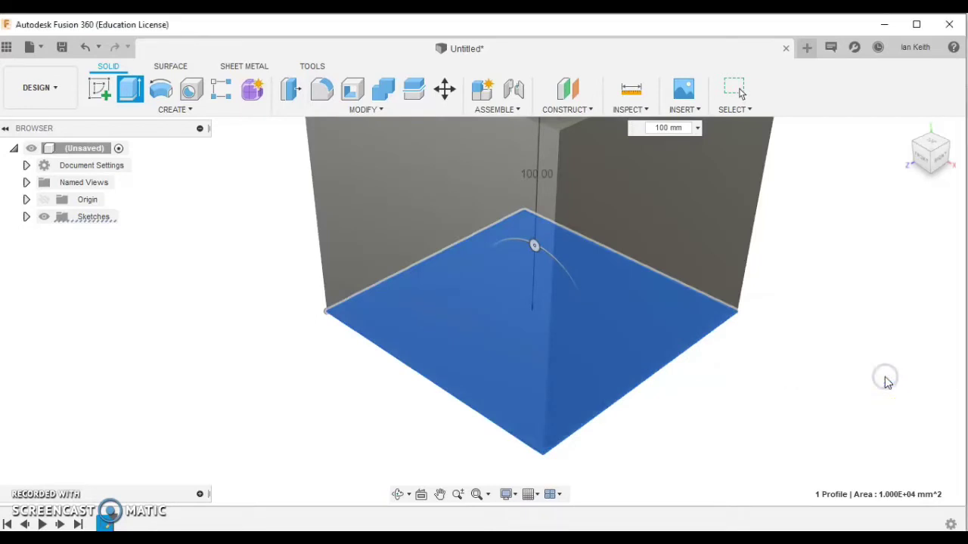
# - Fit the whole cube in view and examine it from different pan positions and zoom levels
pyautogui.click(478, 494)
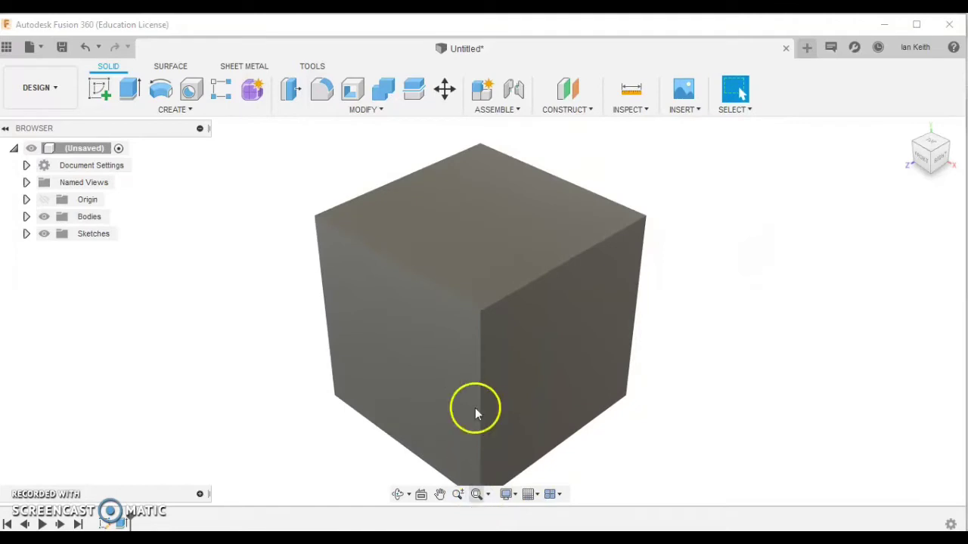
pyautogui.click(480, 425)
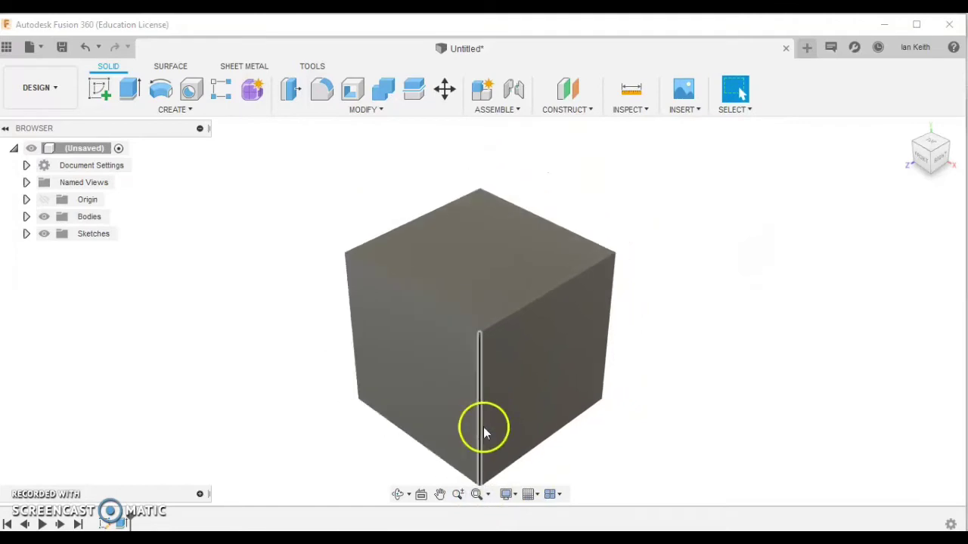
pyautogui.moveTo(484, 439); pyautogui.dragTo(497, 395, button='middle')
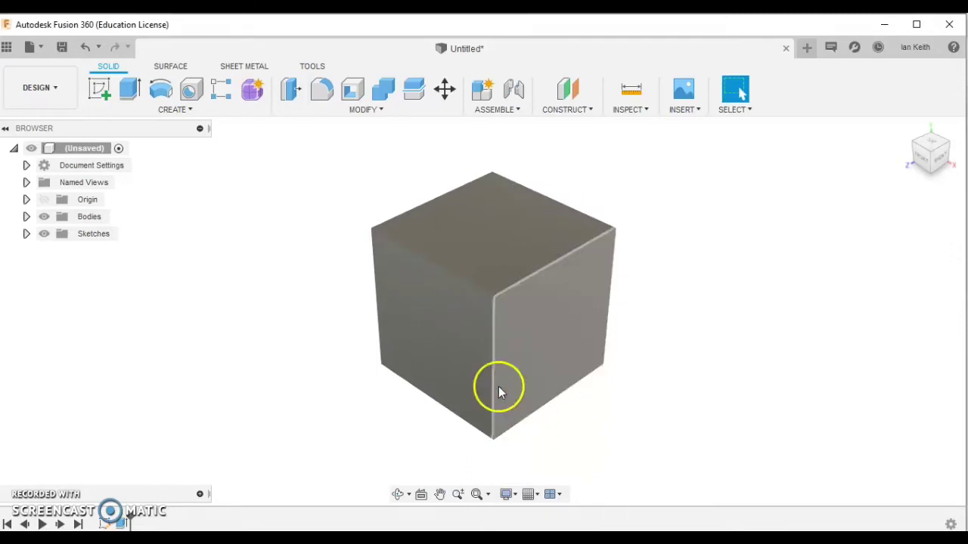
pyautogui.moveTo(496, 372)
pyautogui.mouseDown(button='middle')
pyautogui.moveTo(326, 371)
pyautogui.moveTo(665, 371)
pyautogui.moveTo(428, 364)
pyautogui.moveTo(583, 365)
pyautogui.moveTo(430, 363)
pyautogui.moveTo(483, 365)
pyautogui.mouseUp(button='middle')
pyautogui.press('Escape')
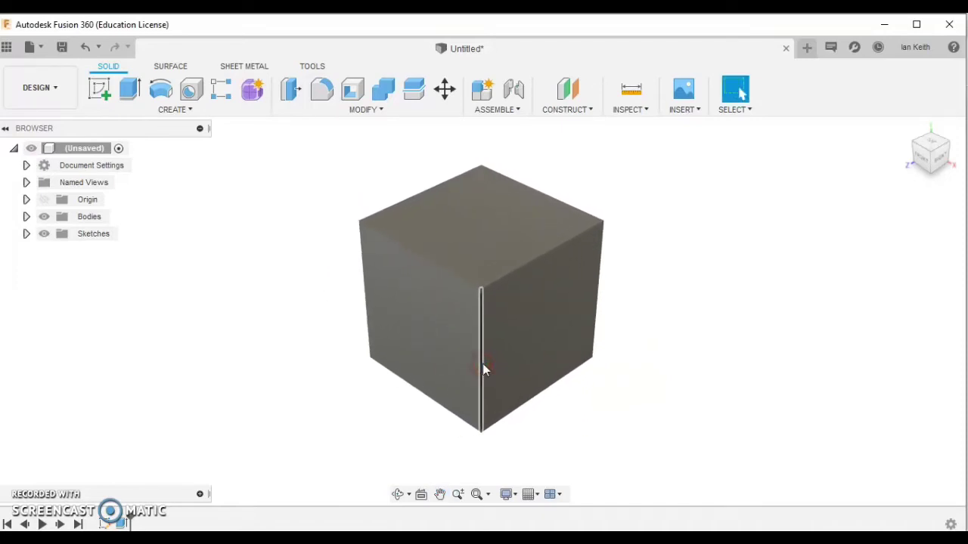
pyautogui.scroll(-3, 483, 364)
pyautogui.scroll(2, 483, 364)
pyautogui.scroll(-3, 482, 364)
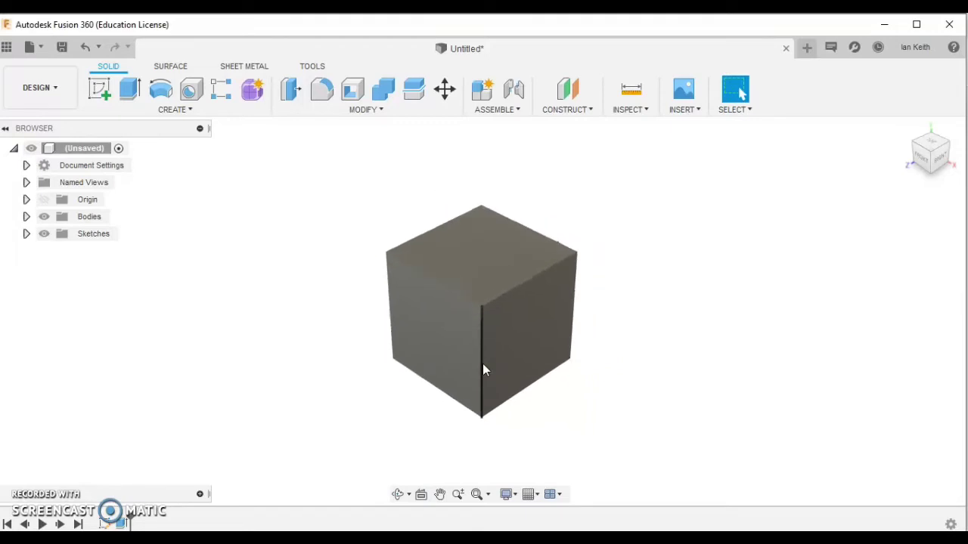
# - Examine the cube at different zoom levels, orbit angles and pan positions, and look through the sketches listed in the browser
pyautogui.scroll(3, 484, 366)
pyautogui.scroll(-2, 484, 366)
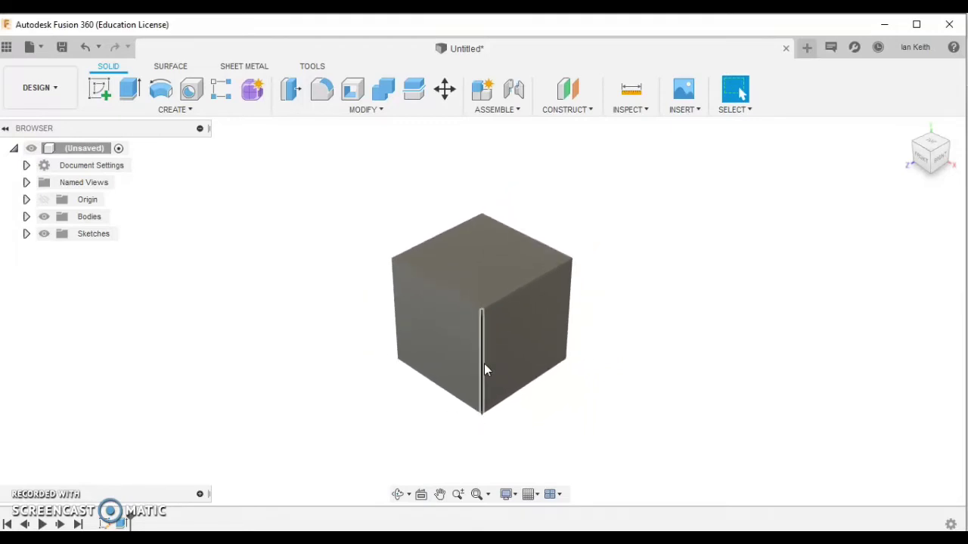
pyautogui.moveTo(484, 363)
pyautogui.keyDown('shift'); pyautogui.mouseDown(button='middle')
pyautogui.moveTo(458, 356)
pyautogui.moveTo(428, 384)
pyautogui.moveTo(499, 353)
pyautogui.moveTo(477, 346)
pyautogui.moveTo(496, 353)
pyautogui.moveTo(489, 361)
pyautogui.moveTo(473, 358)
pyautogui.moveTo(506, 347)
pyautogui.moveTo(490, 368)
pyautogui.mouseUp(button='middle'); pyautogui.keyUp('shift')
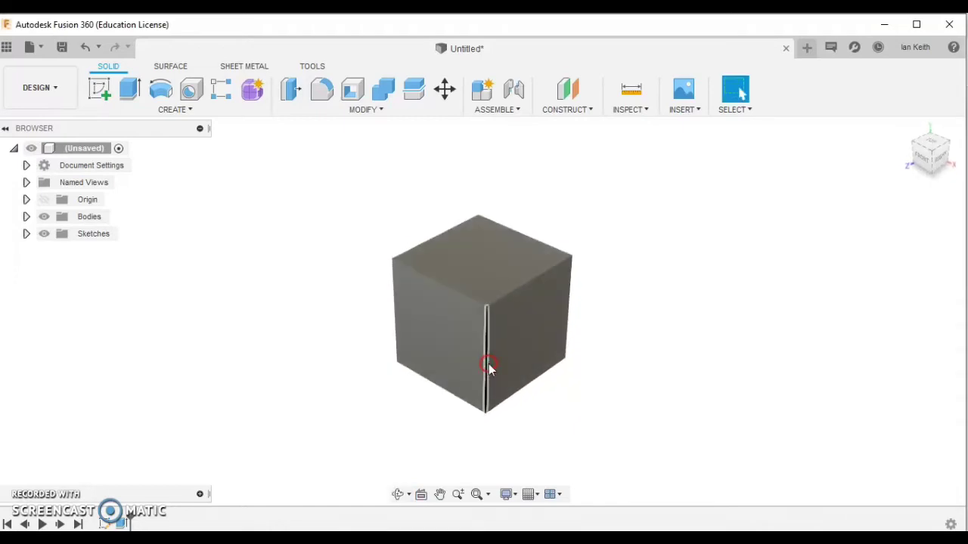
pyautogui.click(398, 495)
pyautogui.moveTo(508, 363); pyautogui.dragTo(520, 298)
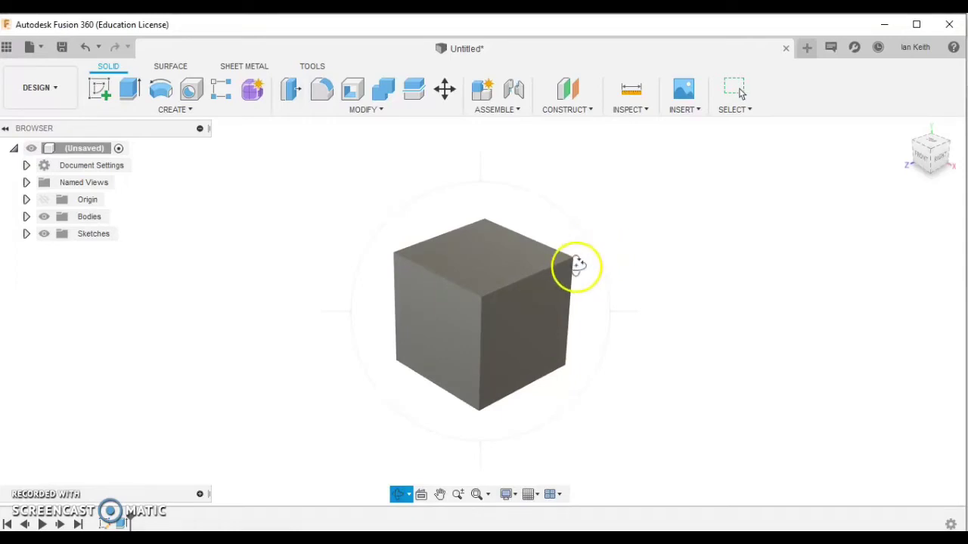
pyautogui.moveTo(595, 253)
pyautogui.mouseDown()
pyautogui.moveTo(565, 227)
pyautogui.moveTo(594, 265)
pyautogui.moveTo(590, 255)
pyautogui.mouseUp()
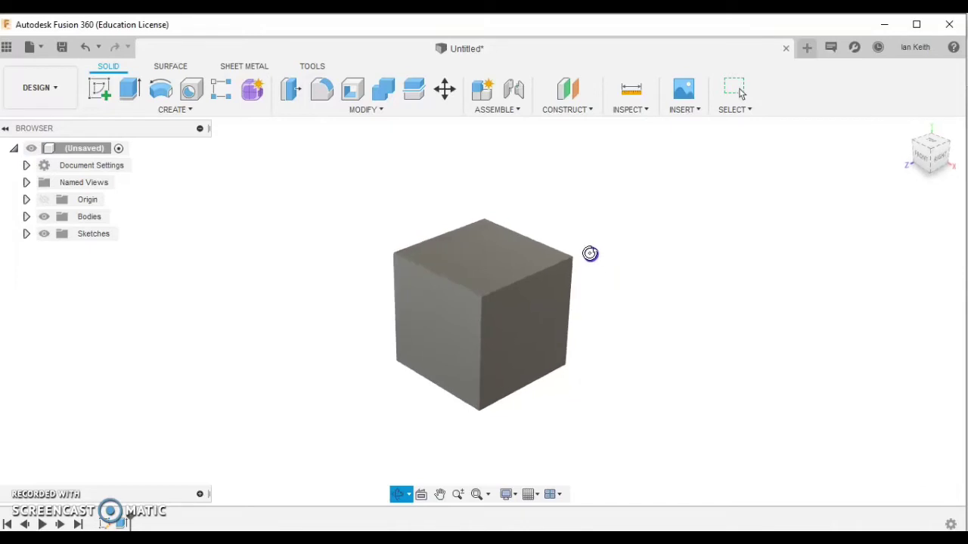
pyautogui.click(441, 495)
pyautogui.moveTo(551, 276)
pyautogui.mouseDown()
pyautogui.moveTo(503, 288)
pyautogui.moveTo(542, 277)
pyautogui.moveTo(533, 279)
pyautogui.mouseUp()
pyautogui.press('Escape')
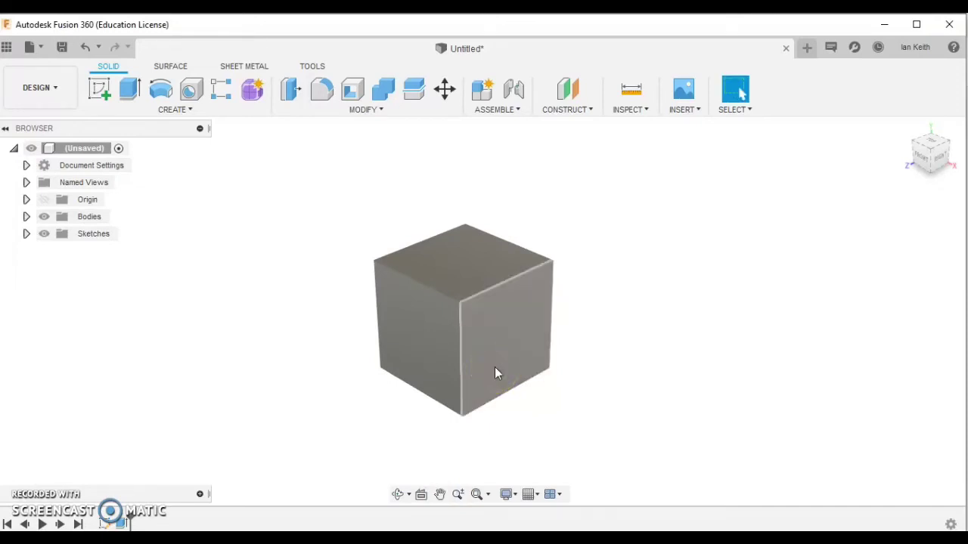
pyautogui.click(26, 234)
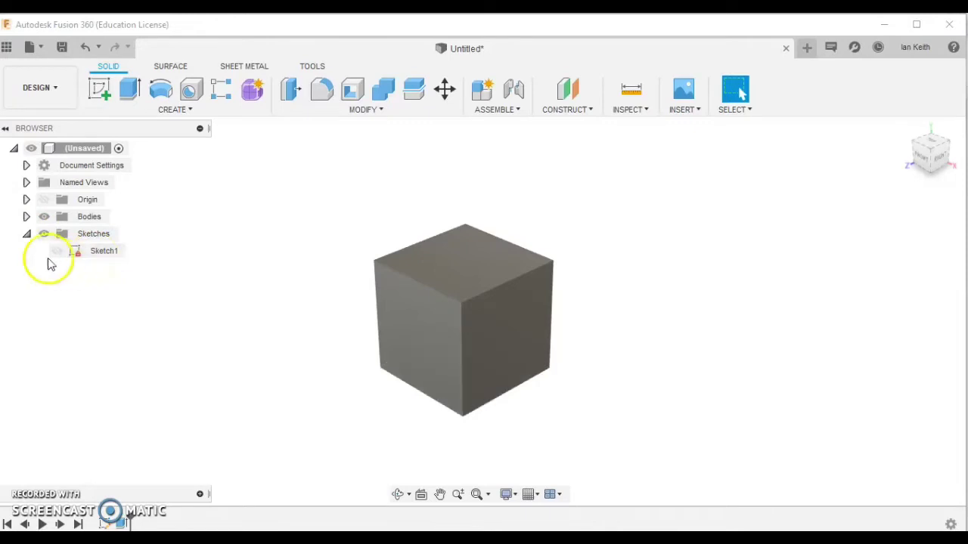
pyautogui.click(25, 233)
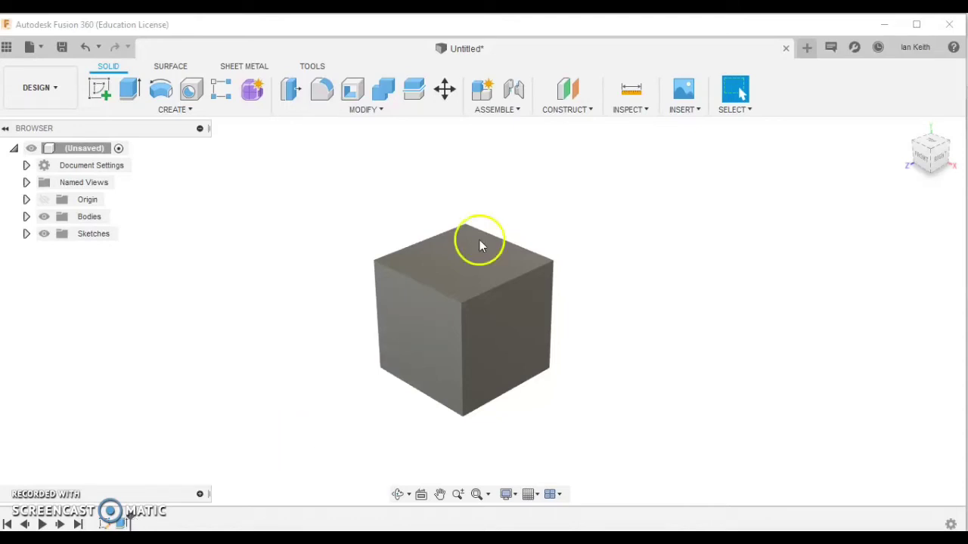
# - Start a new sketch on the cube's top face and view the whole face squarely from above
pyautogui.click(98, 92)
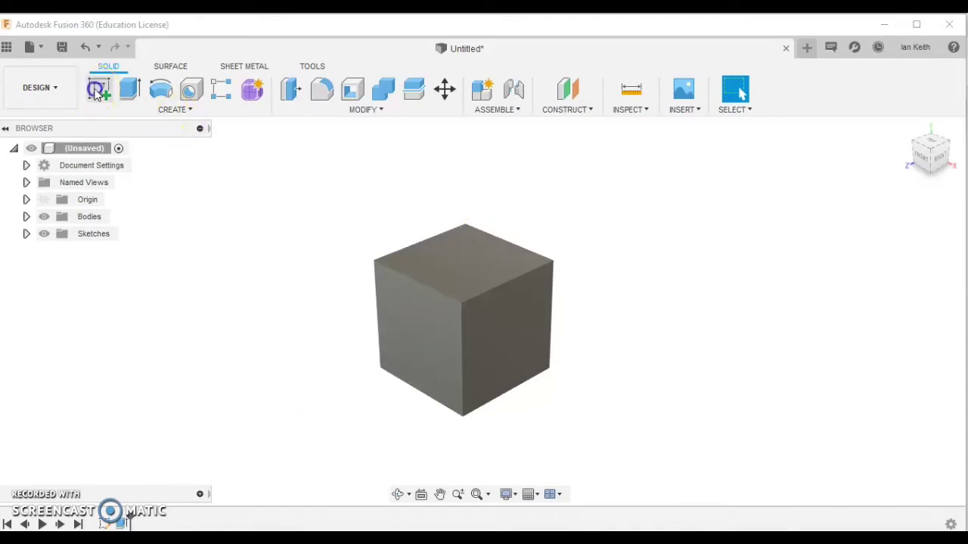
pyautogui.click(453, 269)
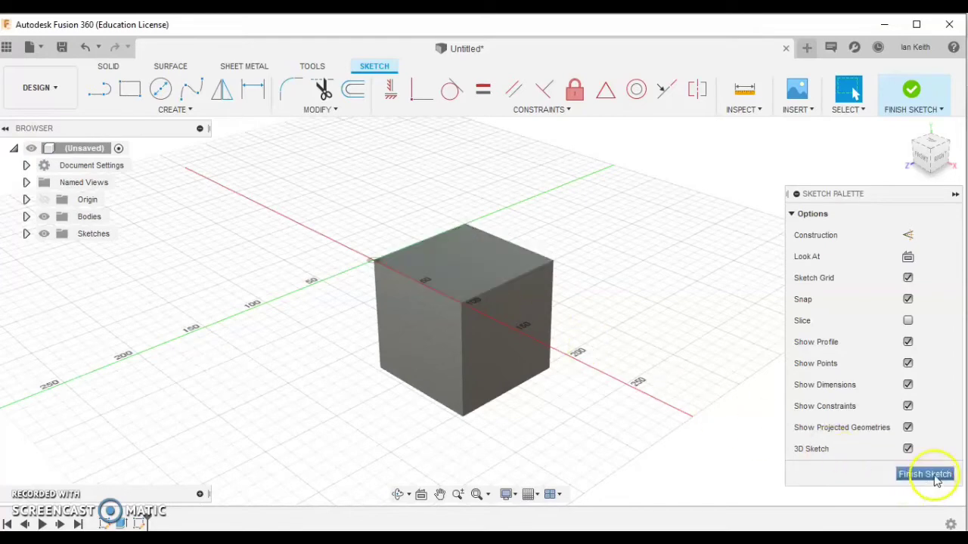
pyautogui.click(908, 258)
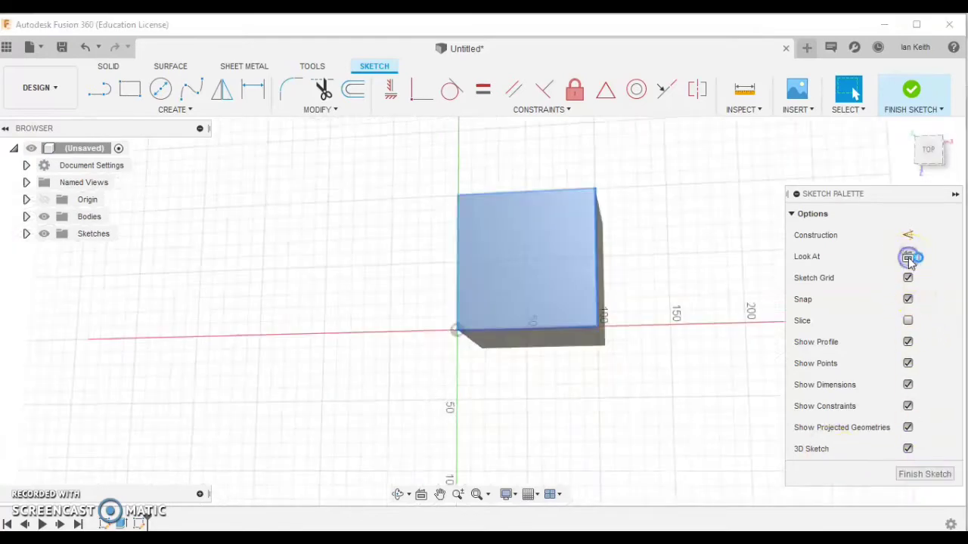
pyautogui.click(476, 495)
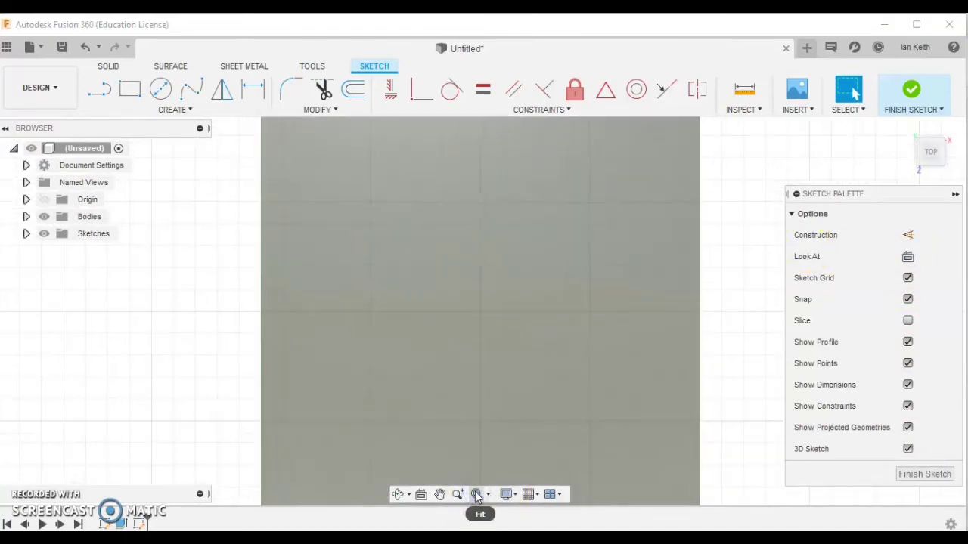
pyautogui.scroll(-4, 492, 426)
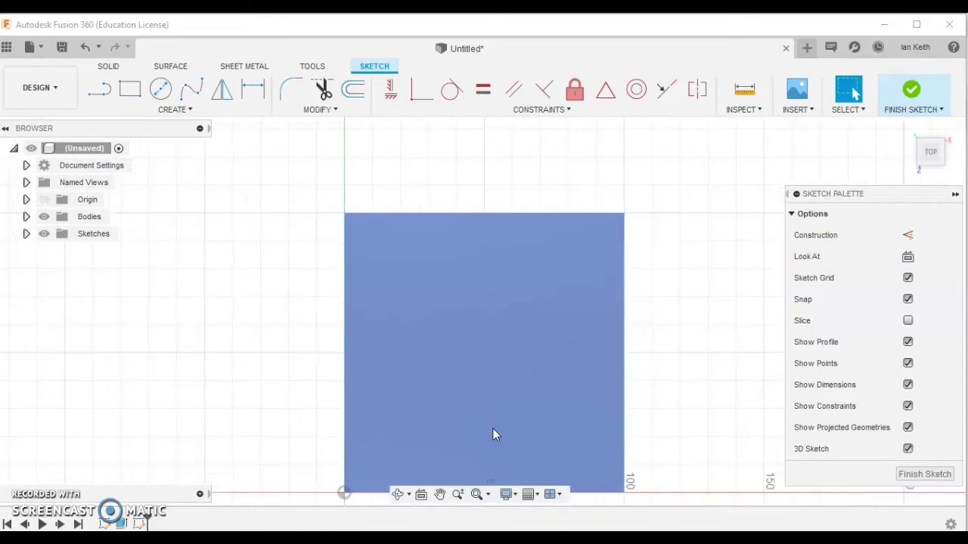
pyautogui.moveTo(494, 430); pyautogui.dragTo(467, 378, button='middle')
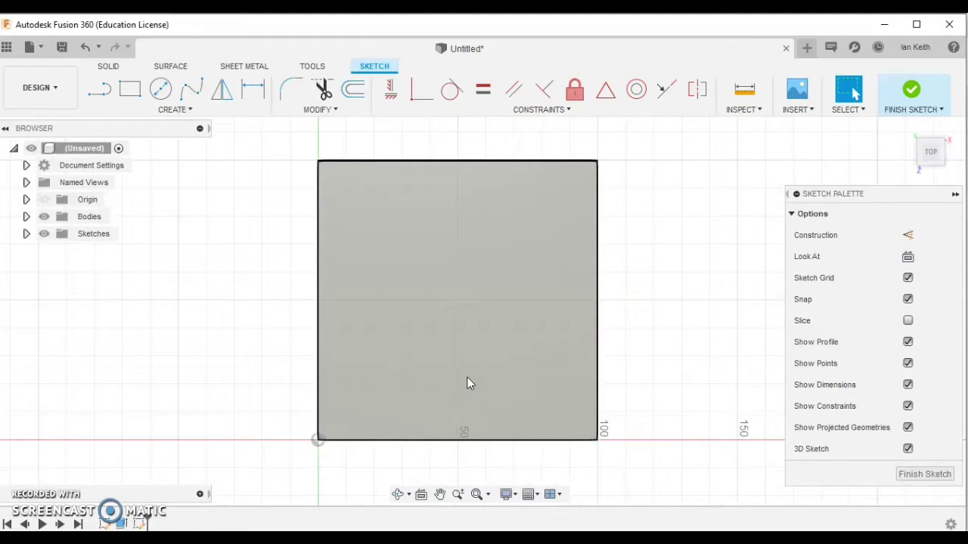
# - Draw a 20 mm diameter circle centred on the cube's top face
pyautogui.click(160, 89)
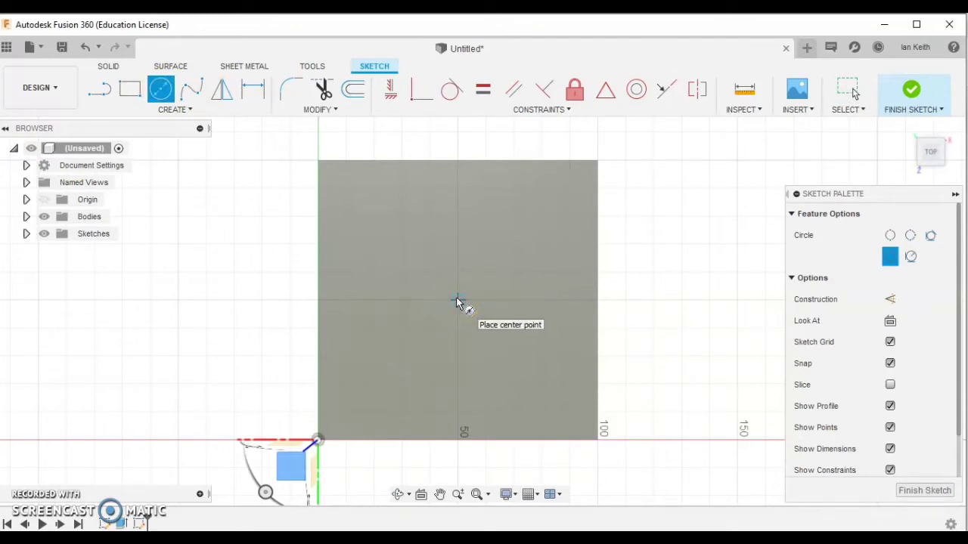
pyautogui.click(457, 301)
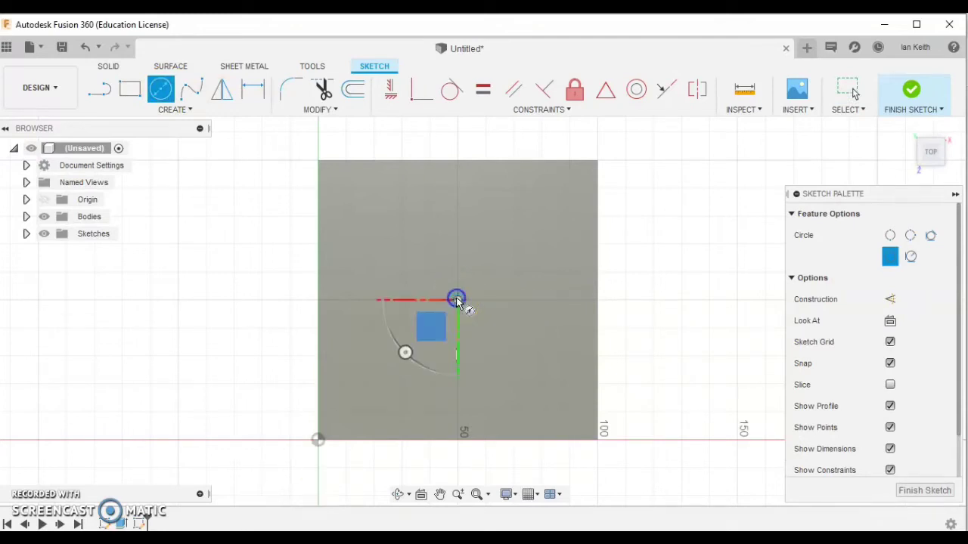
pyautogui.moveTo(481, 313); pyautogui.dragTo(511, 327)
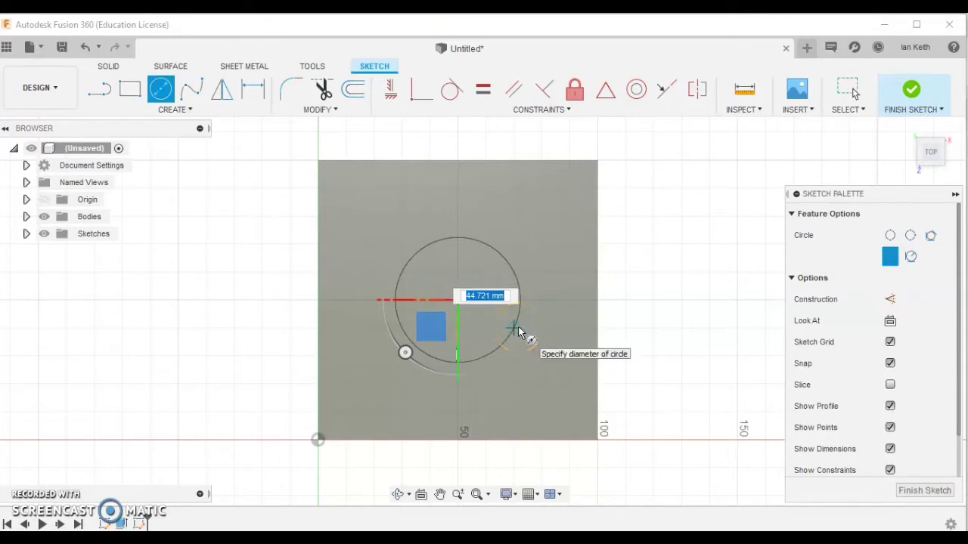
pyautogui.write('2')
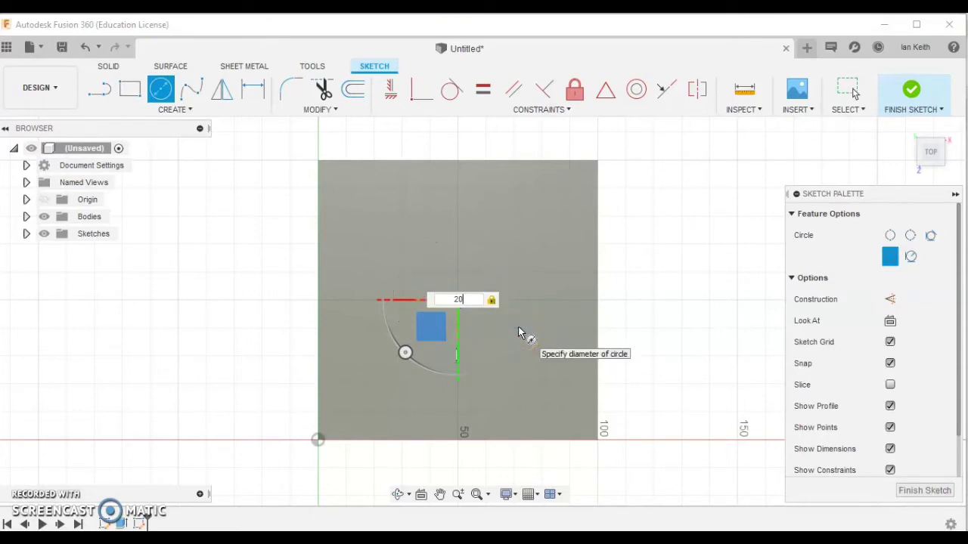
pyautogui.write('0')
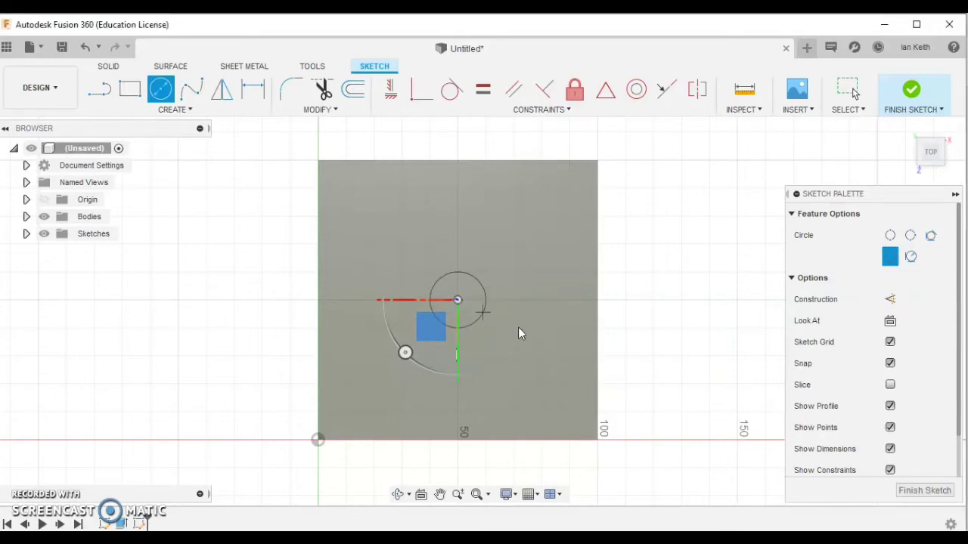
pyautogui.press('Return')
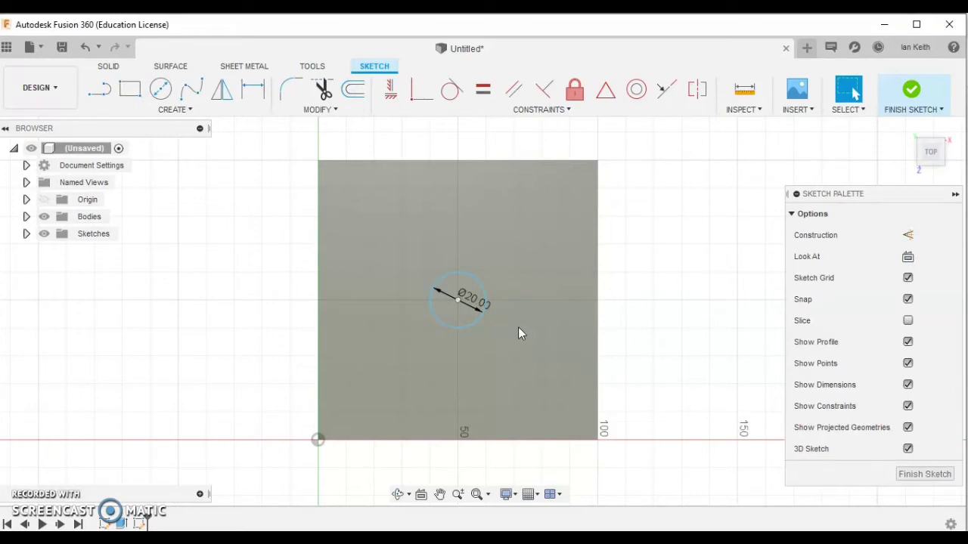
pyautogui.click(518, 334)
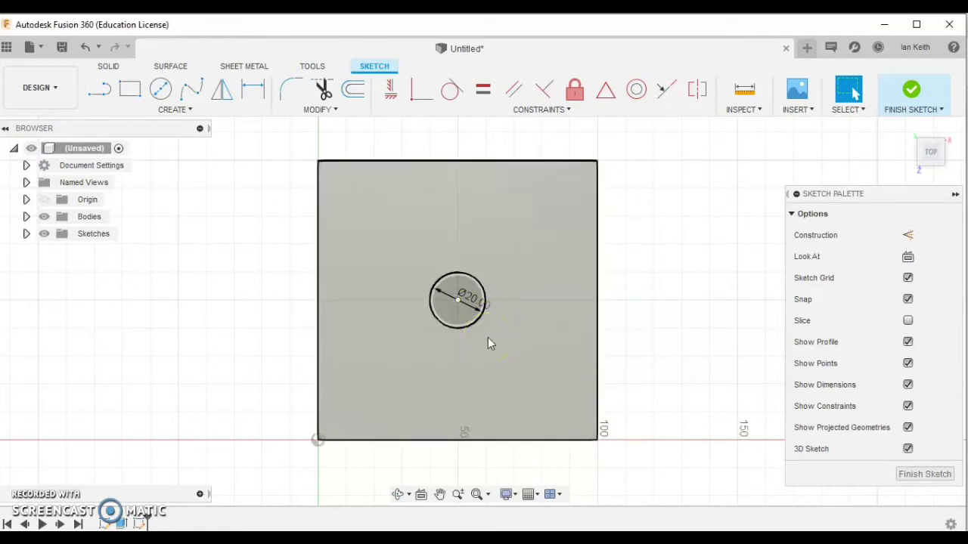
pyautogui.click(484, 341)
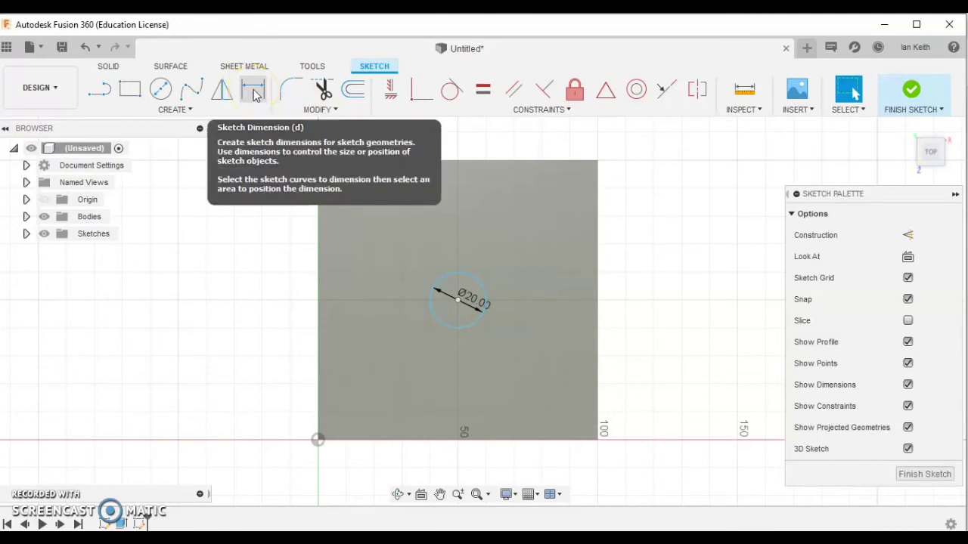
# - Dimension the circle's centre at 50 mm from the upper edge of the face as seen from above
pyautogui.click(254, 90)
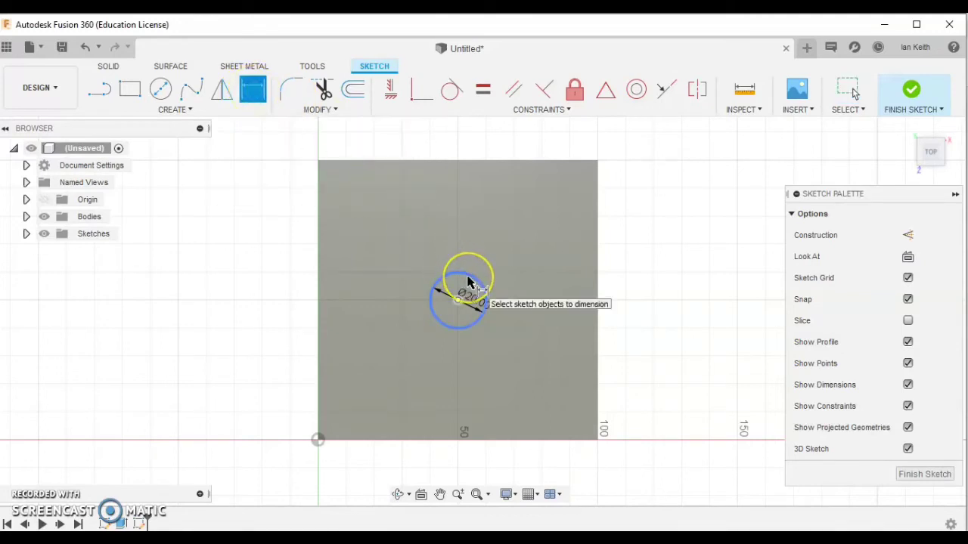
pyautogui.click(467, 282)
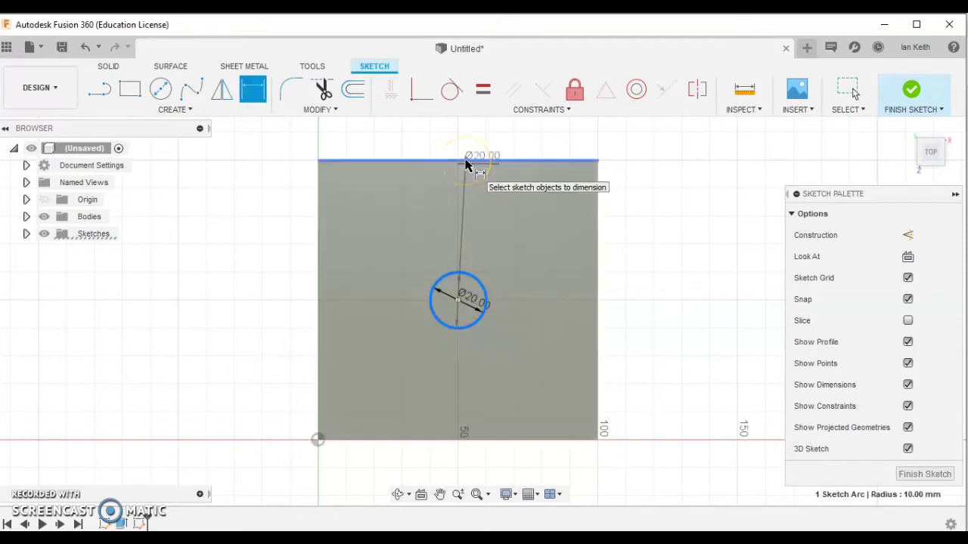
pyautogui.click(467, 162)
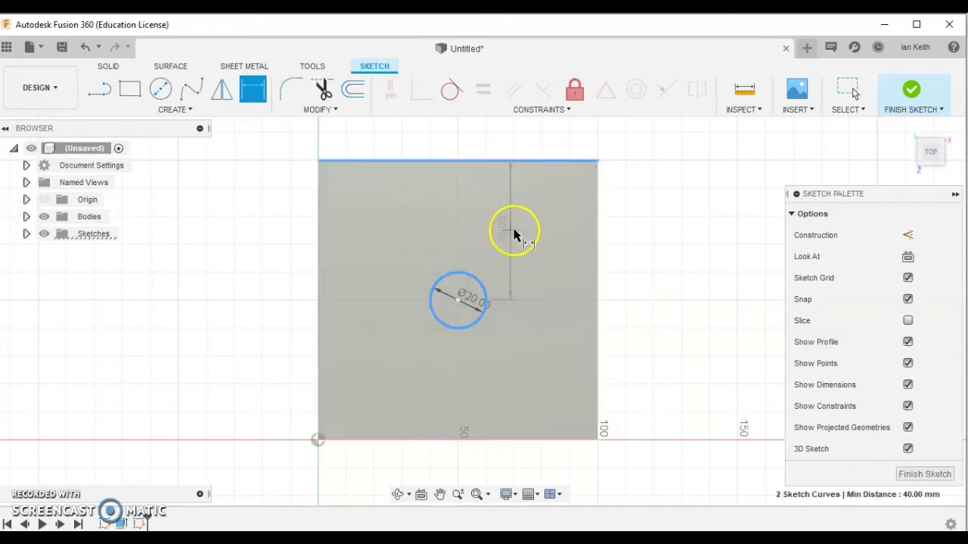
pyautogui.click(522, 236)
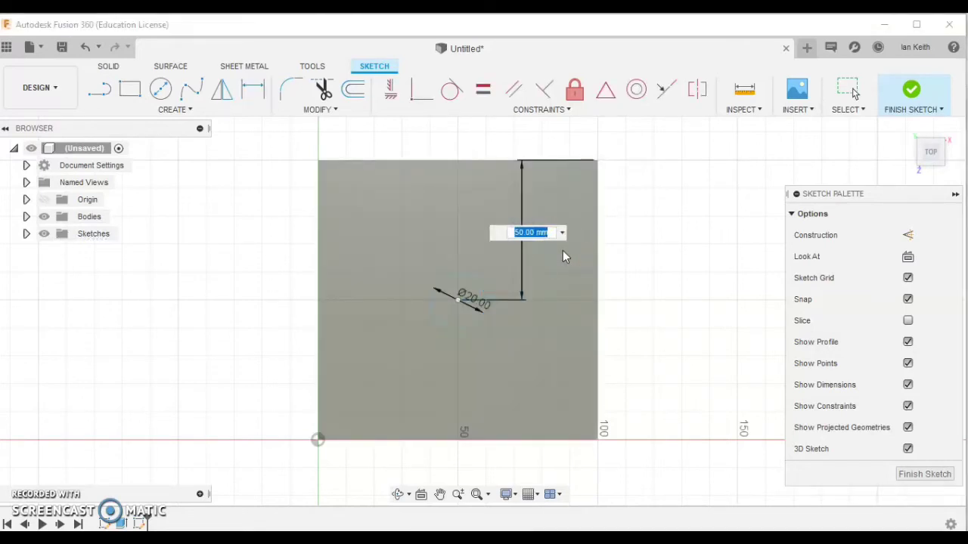
pyautogui.press('Return')
pyautogui.click(558, 268)
# - Dimension the circle's centre at 50 mm from the left edge of the face, and finish the sketch
pyautogui.click(462, 320)
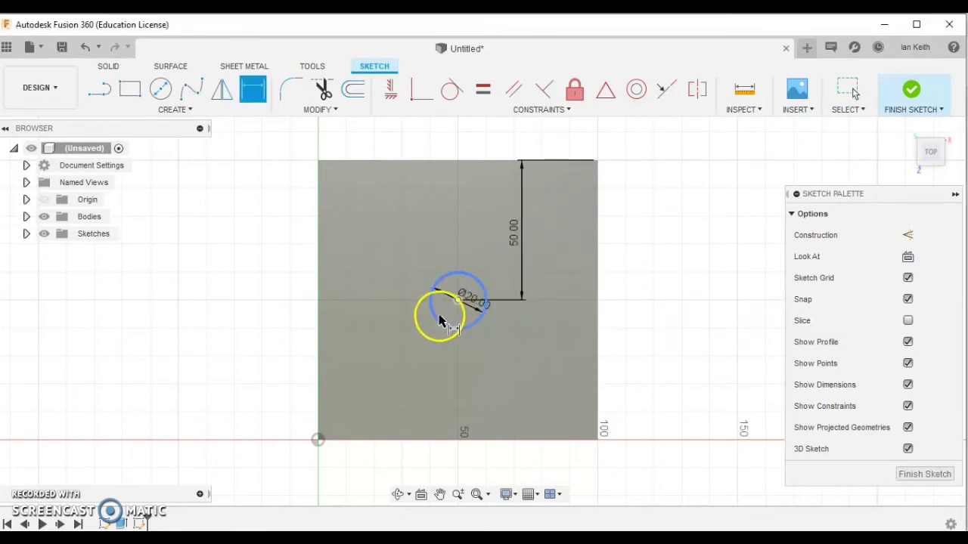
pyautogui.click(320, 296)
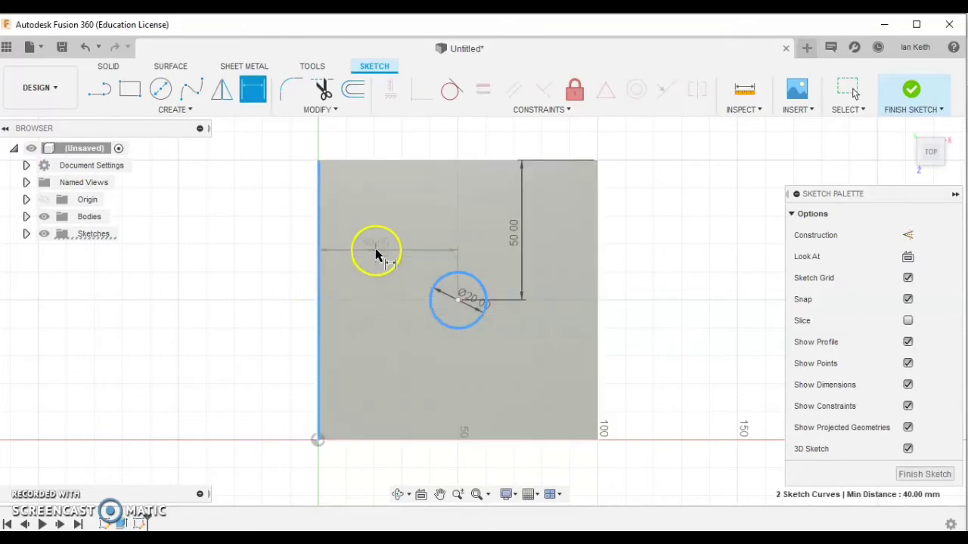
pyautogui.click(376, 254)
pyautogui.write('50')
pyautogui.press('Return')
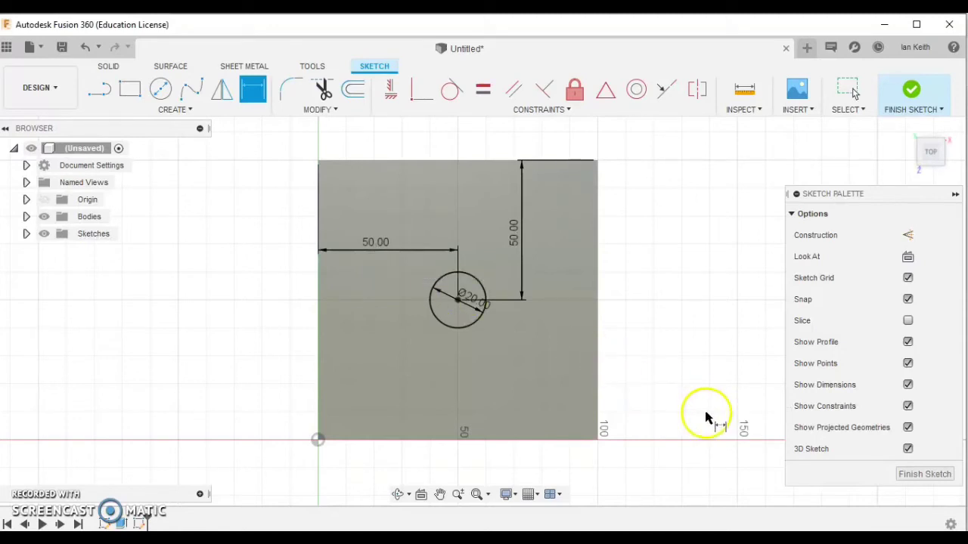
pyautogui.click(903, 475)
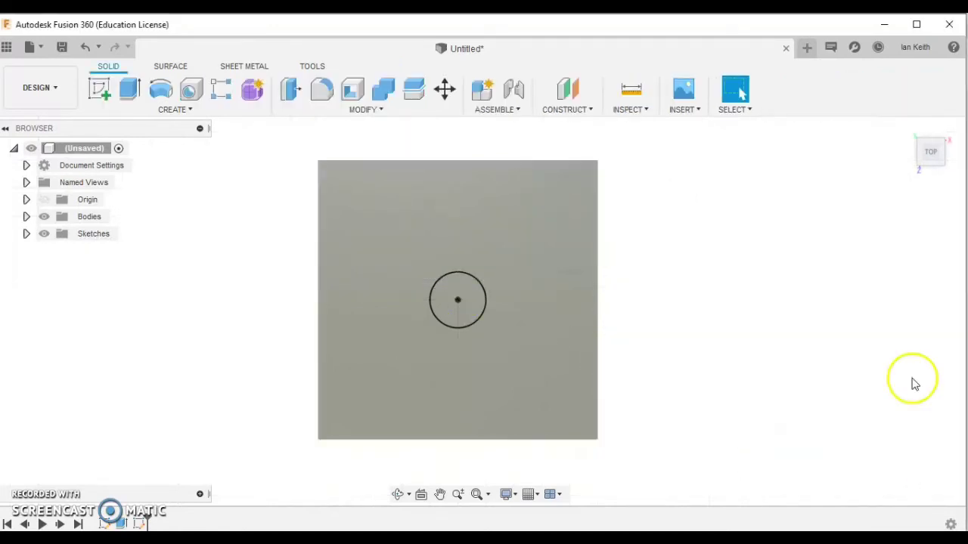
# - Extrude the circle profile by -5 mm on one side as a cut into the top of the cube
pyautogui.click(934, 174)
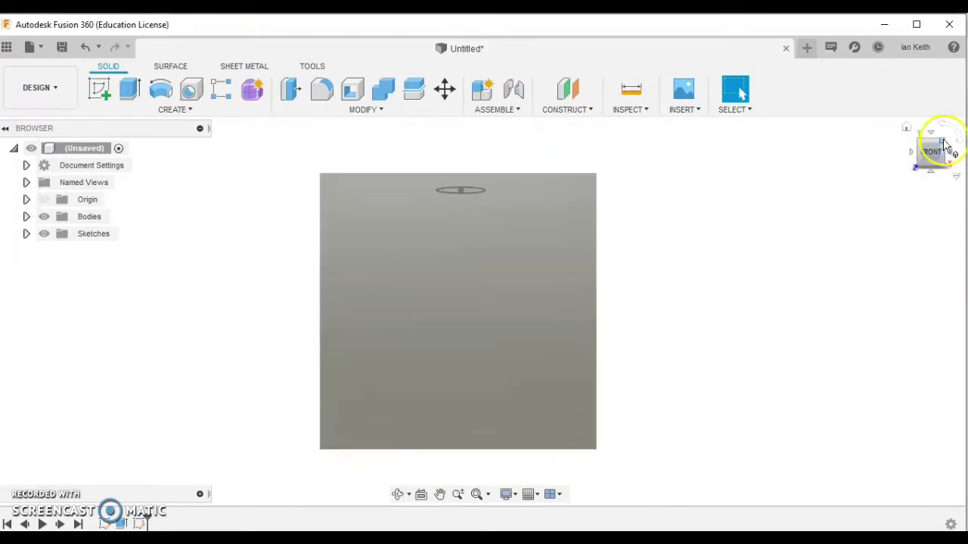
pyautogui.click(944, 142)
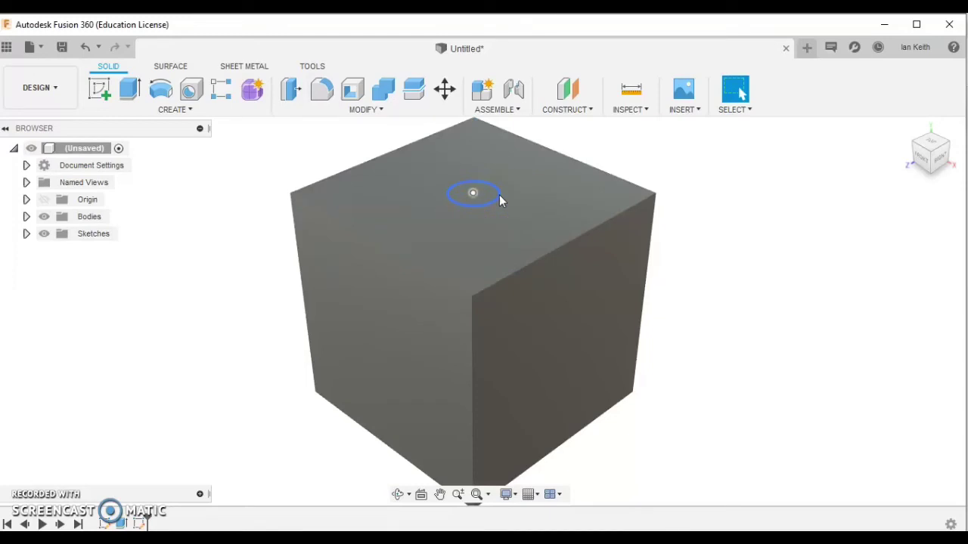
pyautogui.click(131, 92)
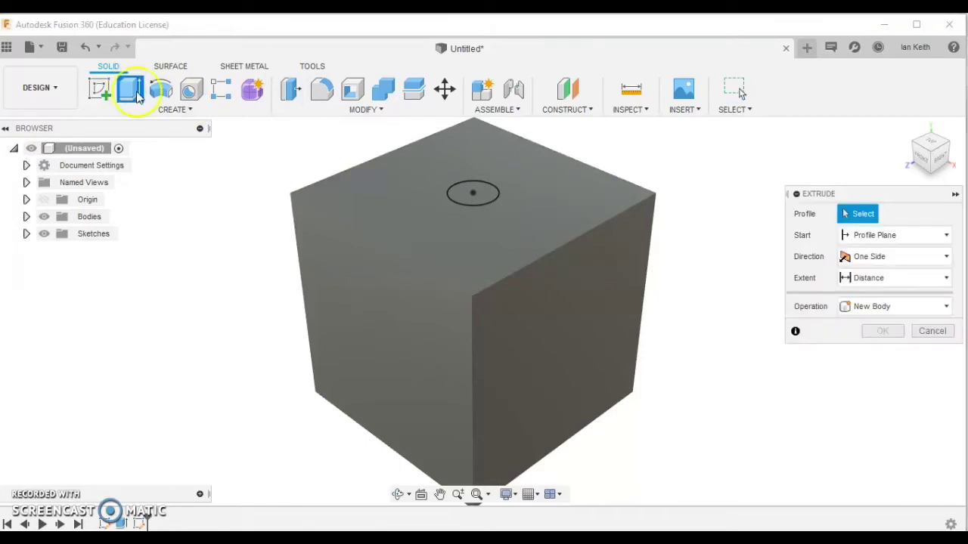
pyautogui.click(471, 198)
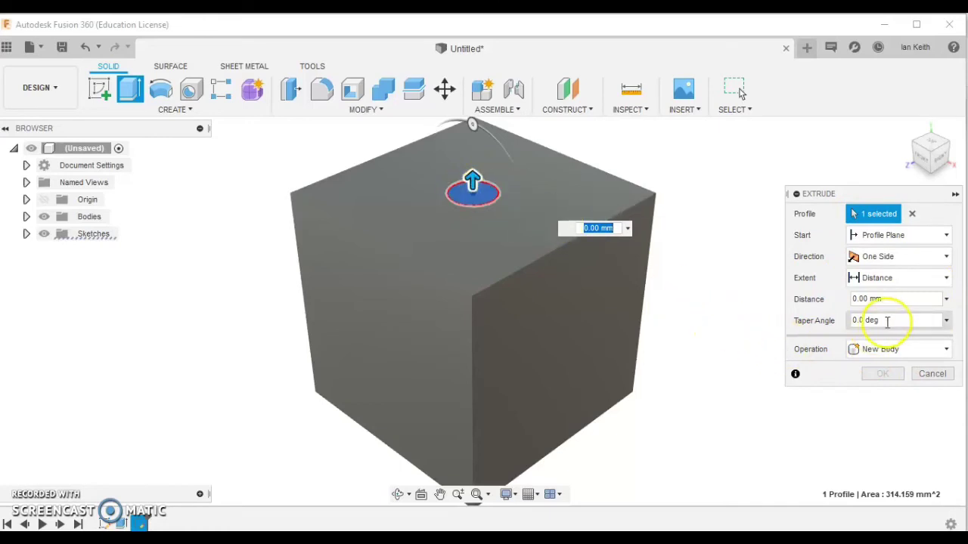
pyautogui.click(874, 299)
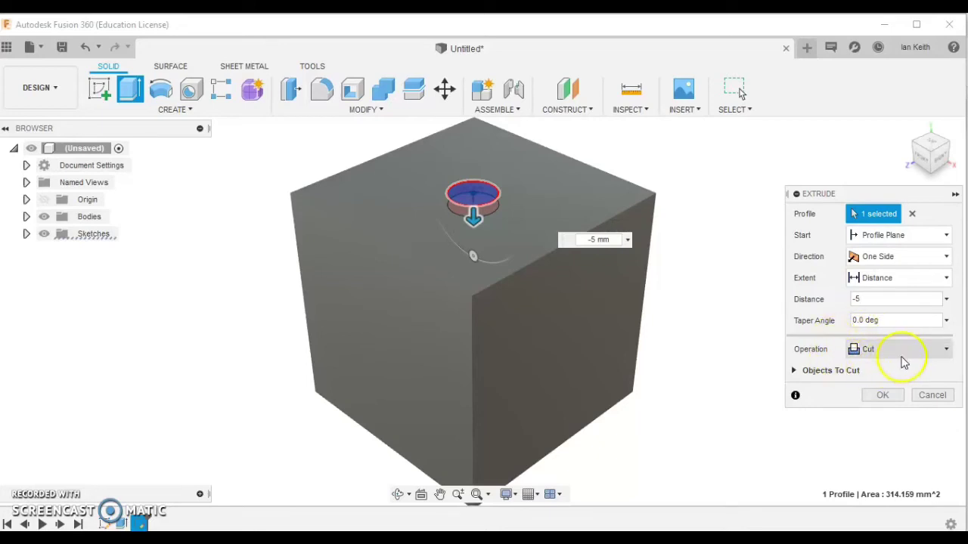
pyautogui.click(881, 396)
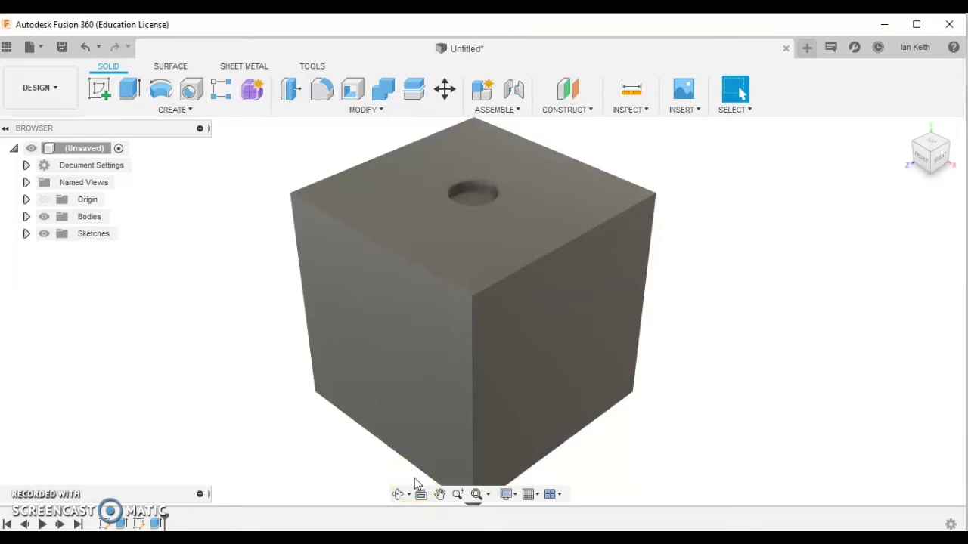
# - Start a sketch on the cube's front face and draw a 20 mm diameter circle in the face's upper-left area
pyautogui.click(99, 87)
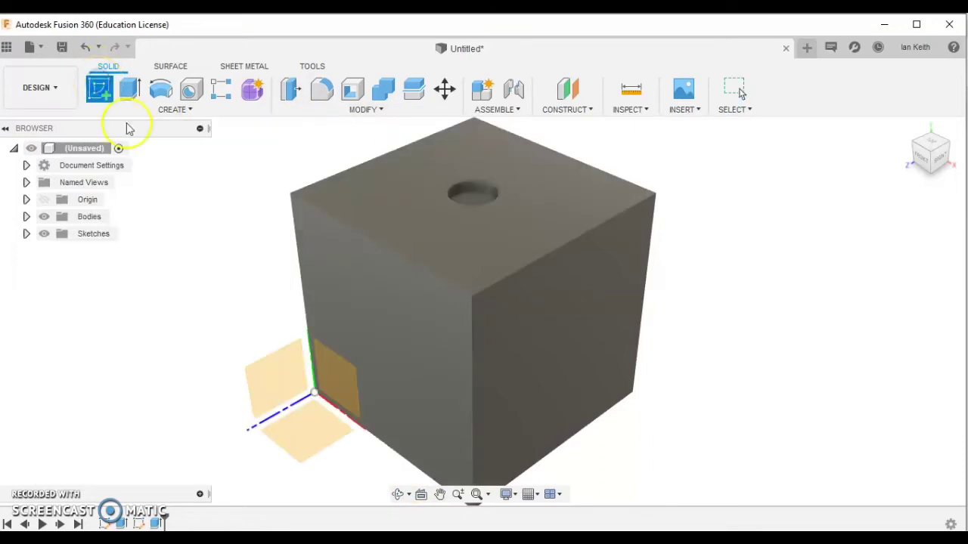
pyautogui.click(380, 319)
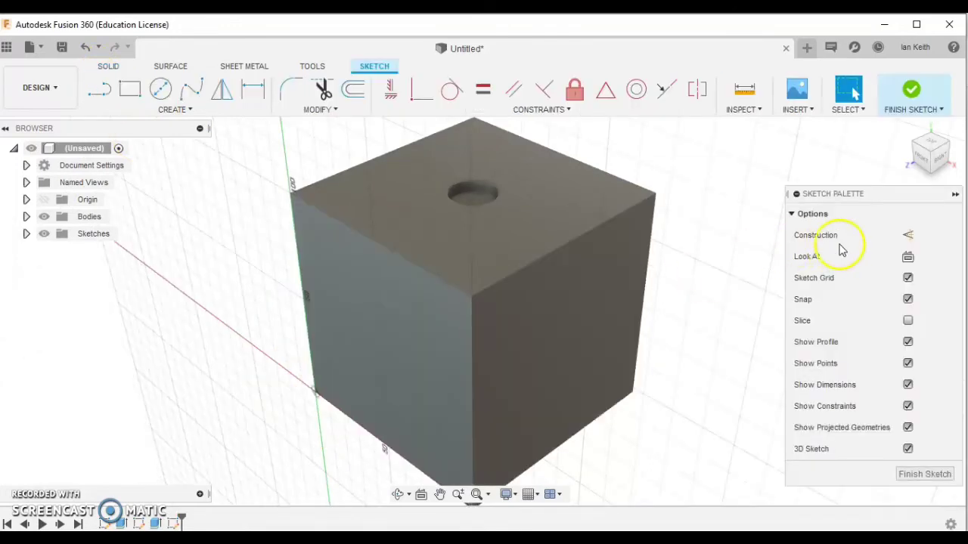
pyautogui.click(907, 257)
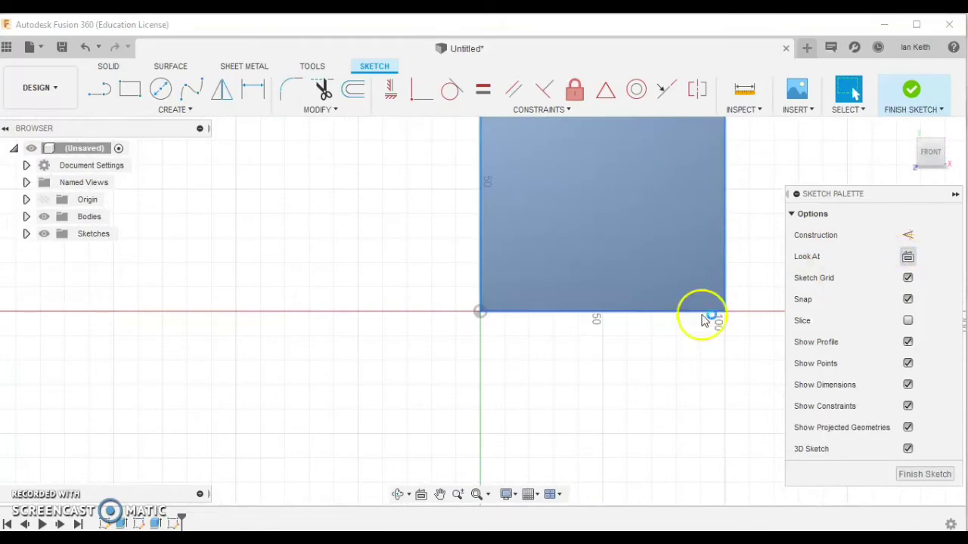
pyautogui.click(480, 496)
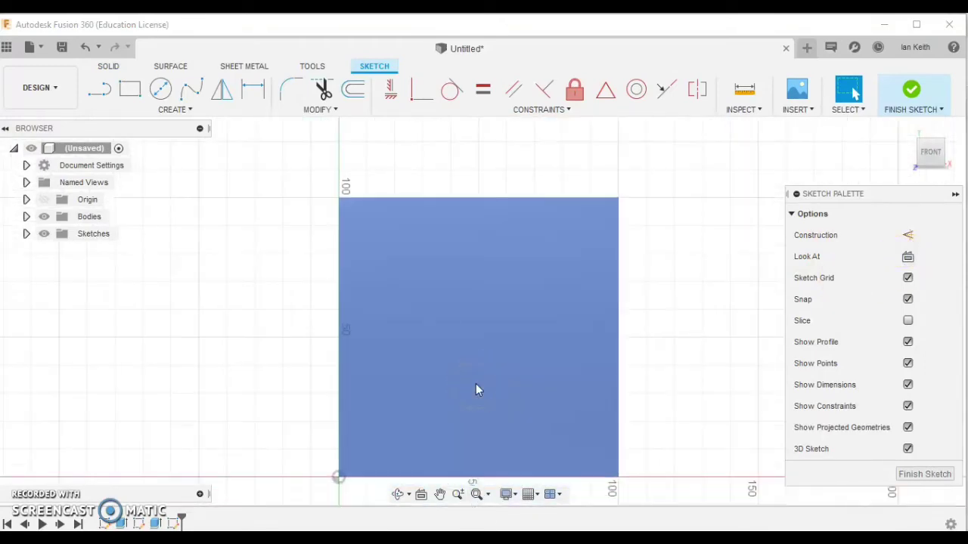
pyautogui.moveTo(475, 387); pyautogui.dragTo(458, 359, button='middle')
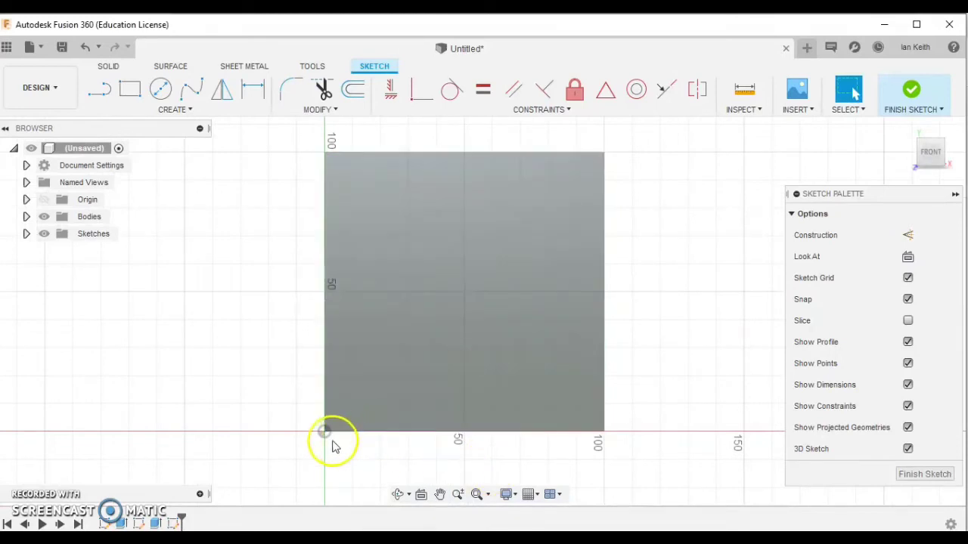
pyautogui.click(160, 89)
pyautogui.click(399, 231)
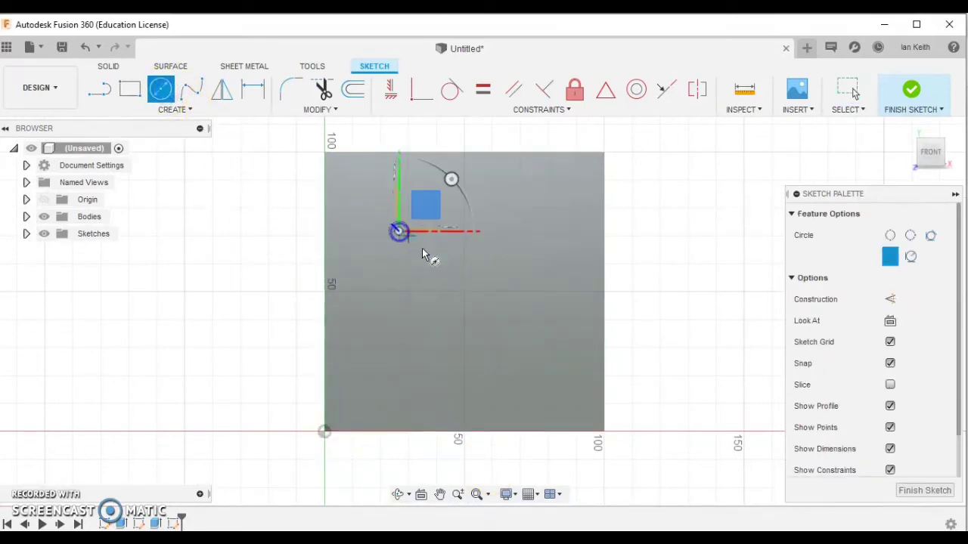
pyautogui.write('20')
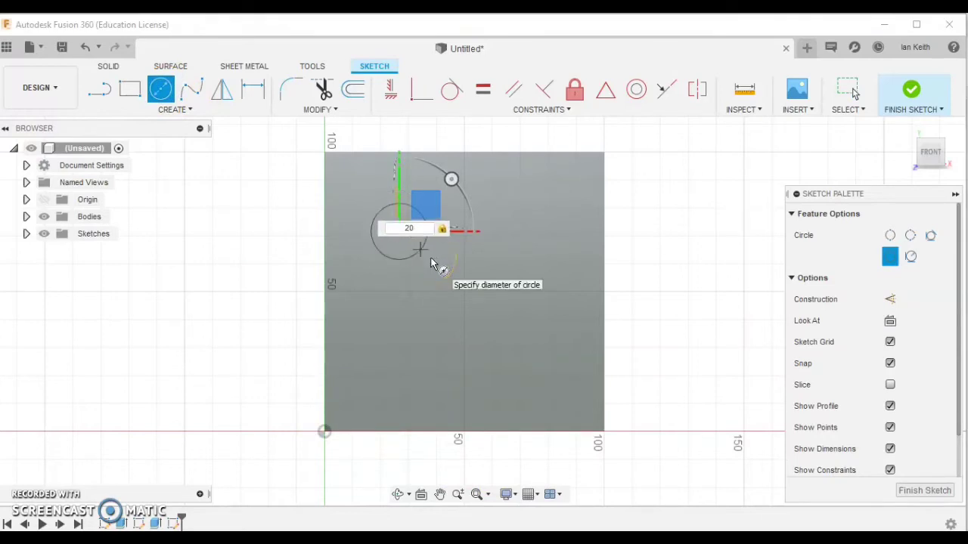
pyautogui.press('Return')
pyautogui.press('Escape')
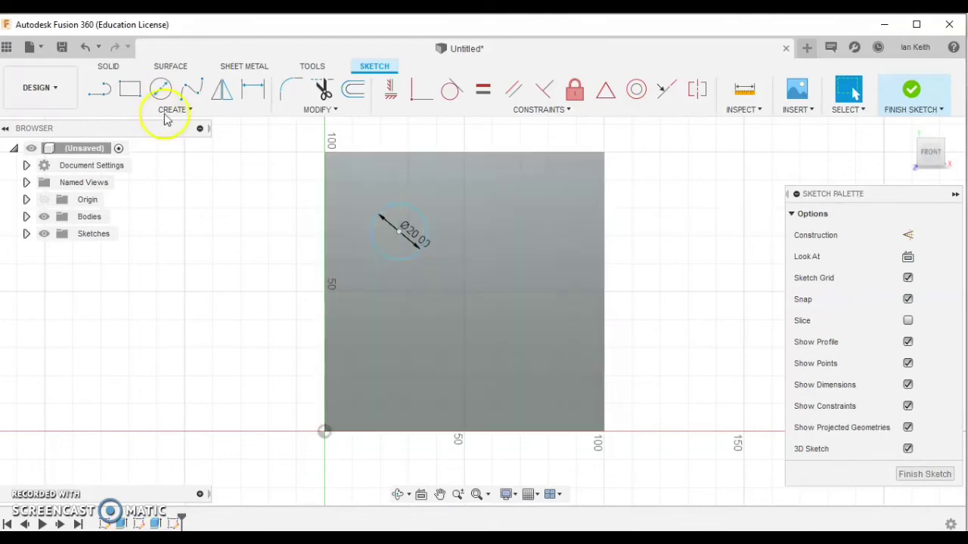
# - Draw a second 20 mm diameter circle in the lower-right area of the front face
pyautogui.click(160, 89)
pyautogui.click(518, 354)
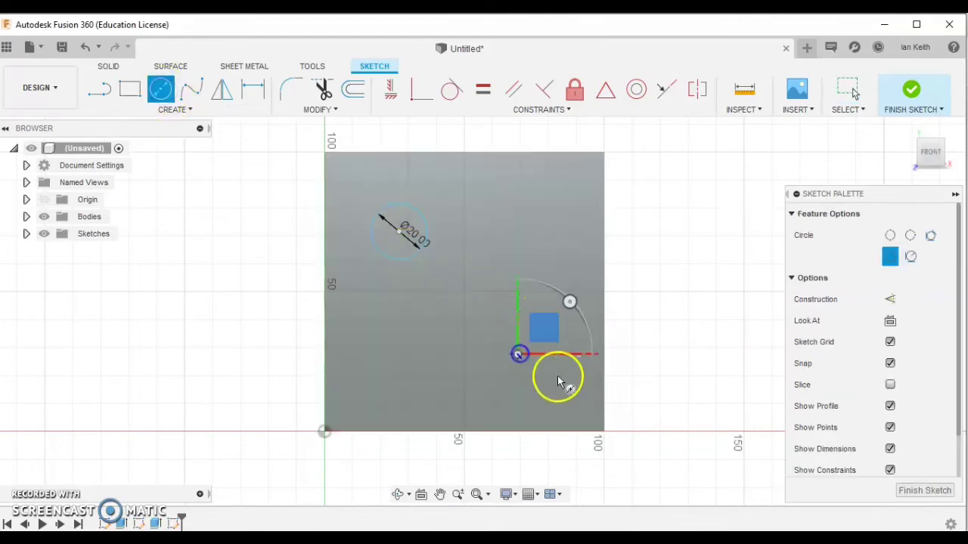
pyautogui.write('20')
pyautogui.press('Return')
pyautogui.press('Escape')
pyautogui.click(527, 283)
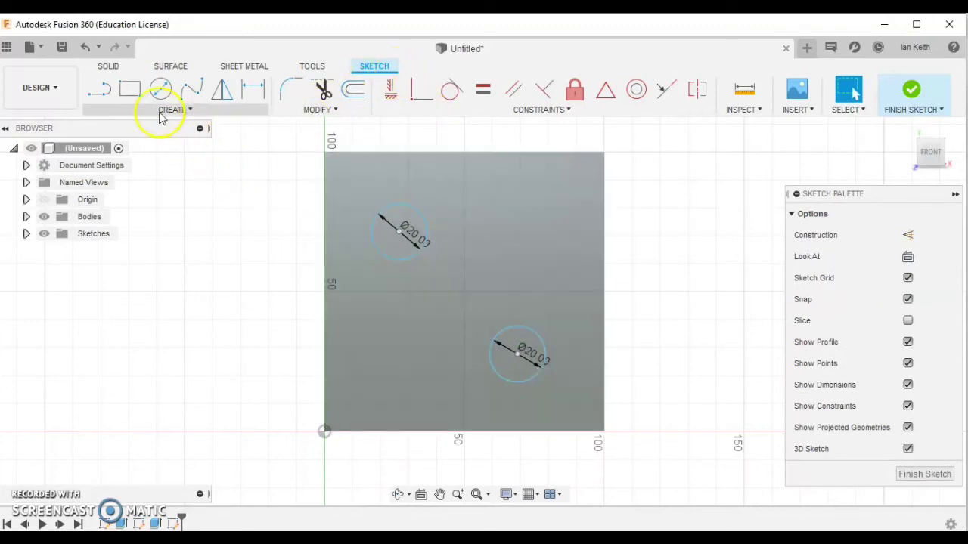
# - Dimension the upper-left circle's centre at 25 mm from the top edge of the front face
pyautogui.click(252, 90)
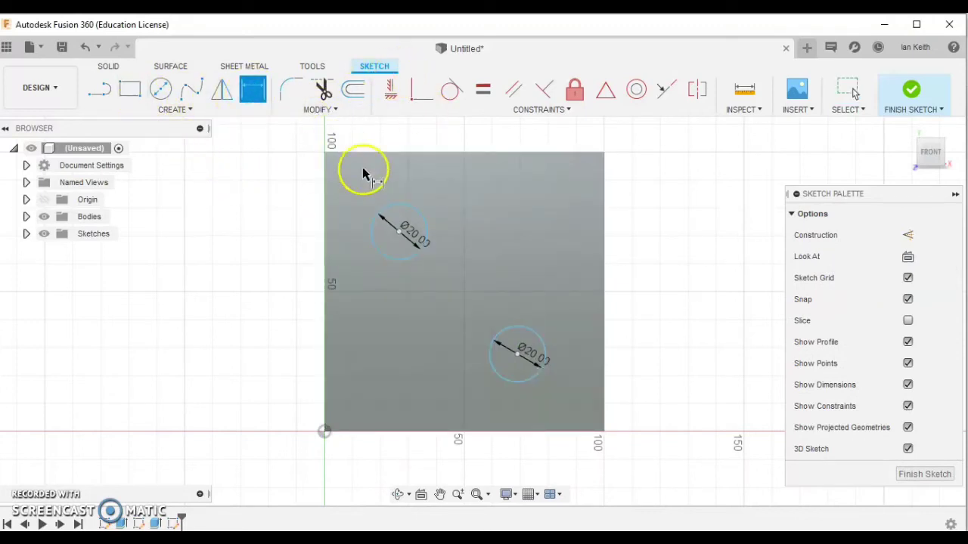
pyautogui.click(410, 201)
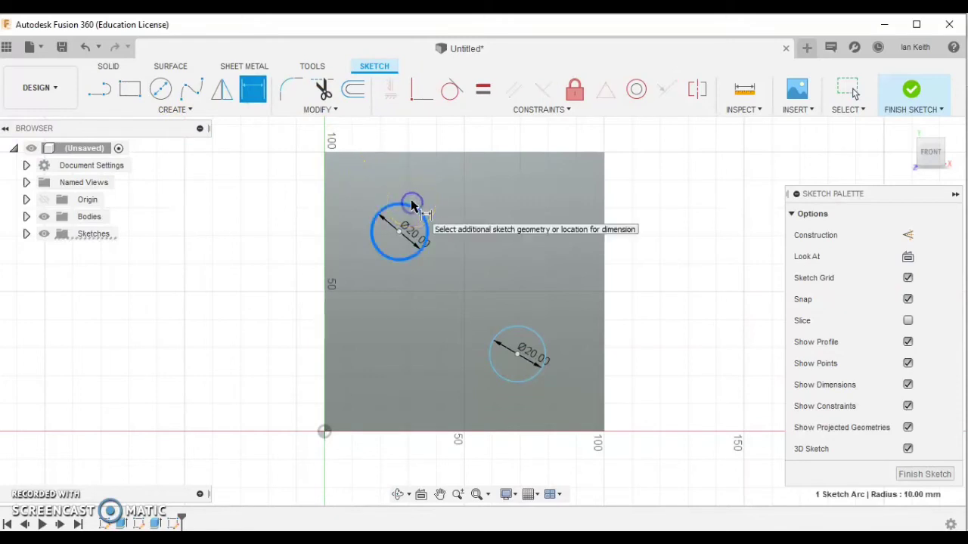
pyautogui.click(411, 154)
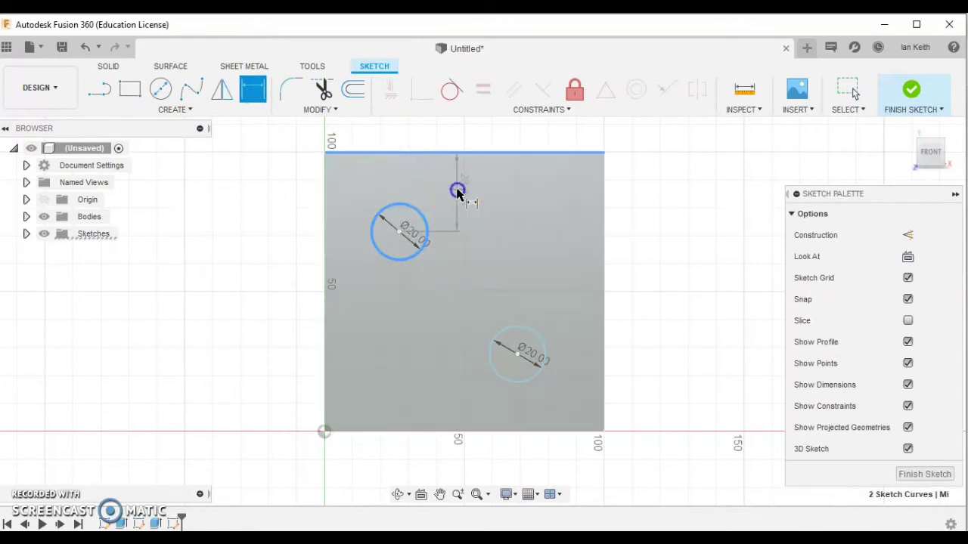
pyautogui.click(459, 190)
pyautogui.write('25')
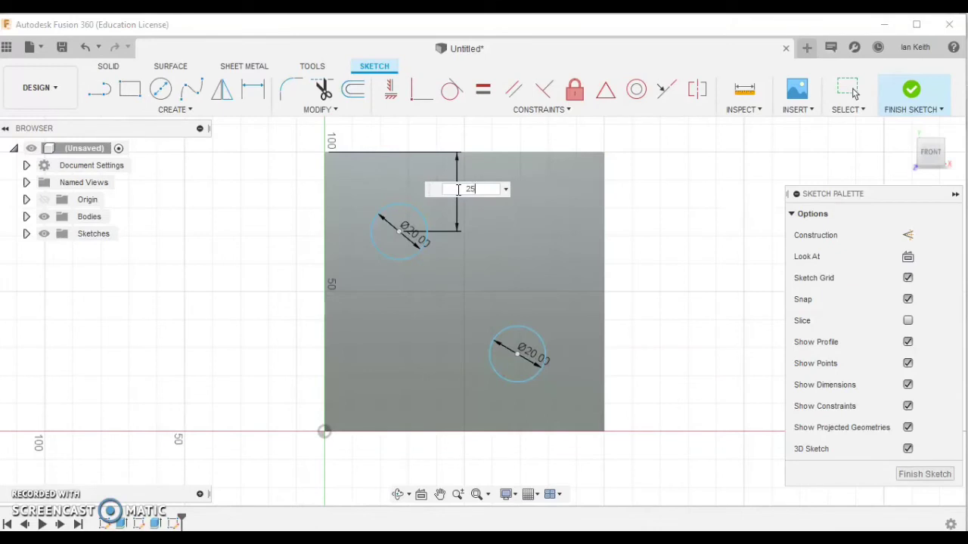
pyautogui.press('Return')
# - Dimension the upper-left circle's centre at 25 mm from the left edge of the front face
pyautogui.click(394, 247)
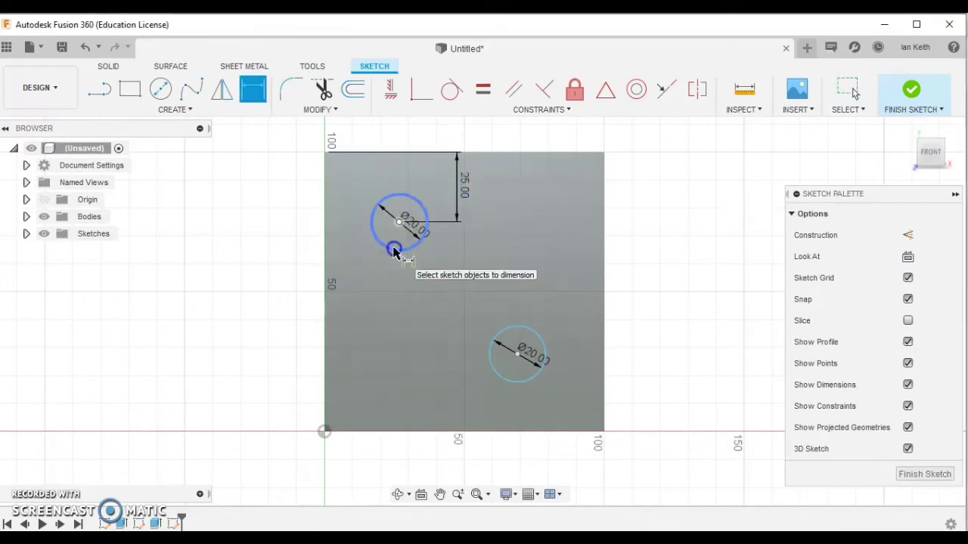
pyautogui.click(326, 236)
pyautogui.click(368, 270)
pyautogui.write('25')
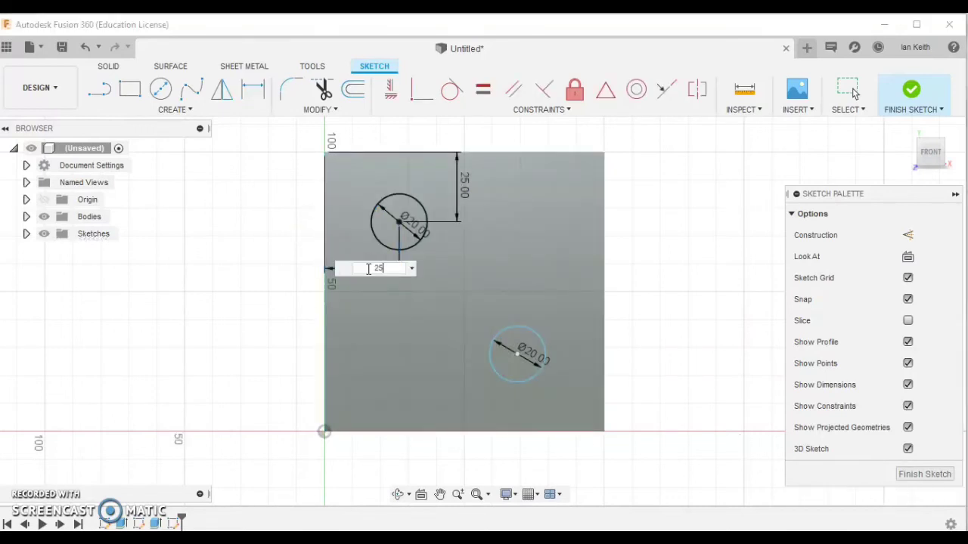
pyautogui.press('Return')
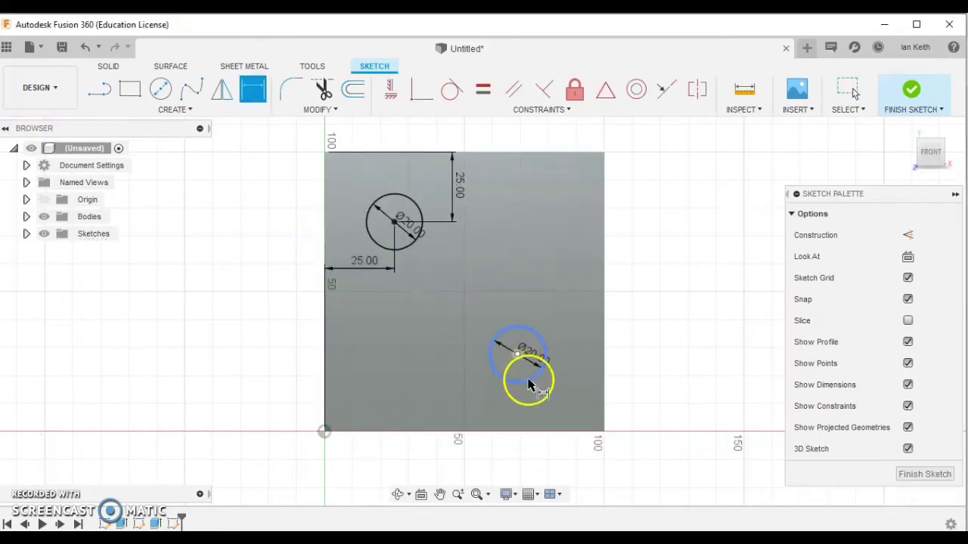
# - Dimension the lower-right circle's centre at 25 mm from the right edge of the front face
pyautogui.moveTo(605, 347)
pyautogui.mouseDown()
pyautogui.moveTo(579, 310)
pyautogui.moveTo(570, 312)
pyautogui.mouseUp()
pyautogui.click(570, 311)
pyautogui.write('2')
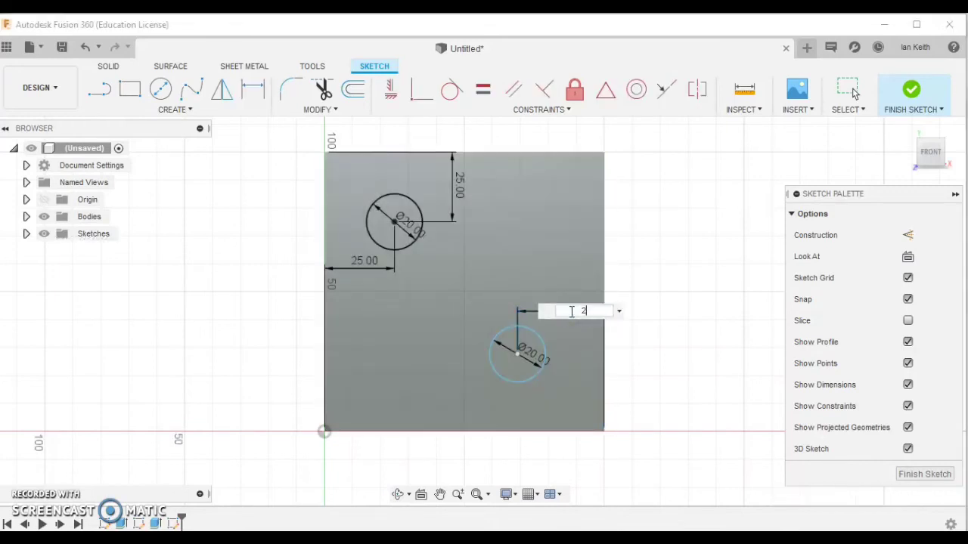
pyautogui.write('5')
pyautogui.press('Return')
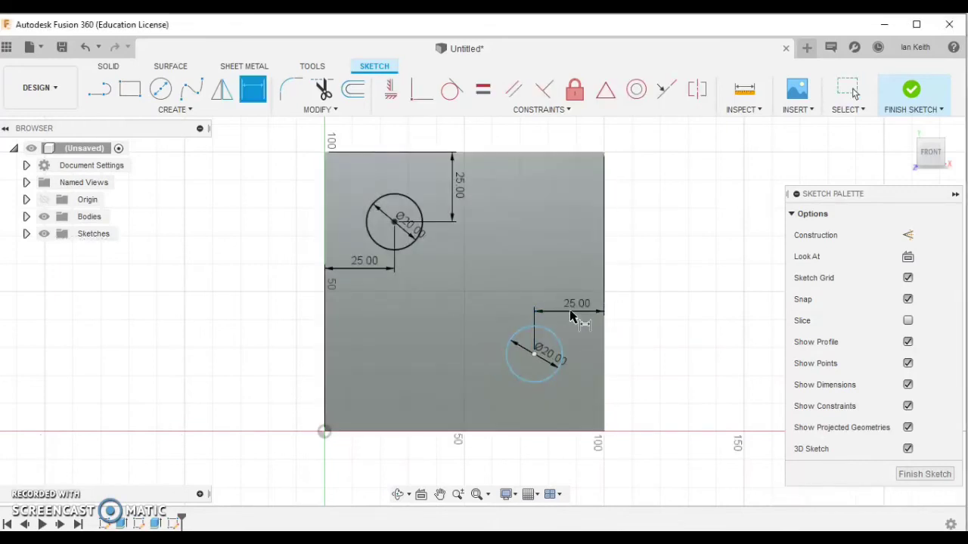
# - Dimension the lower-right circle's centre at 25 mm from the bottom edge of the front face, and finish the sketch
pyautogui.click(543, 382)
pyautogui.click(540, 432)
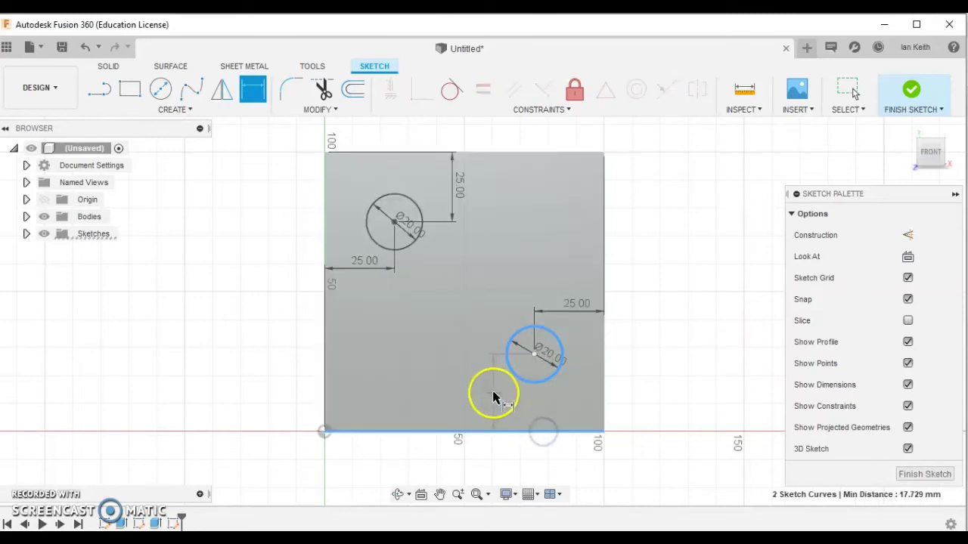
pyautogui.click(493, 395)
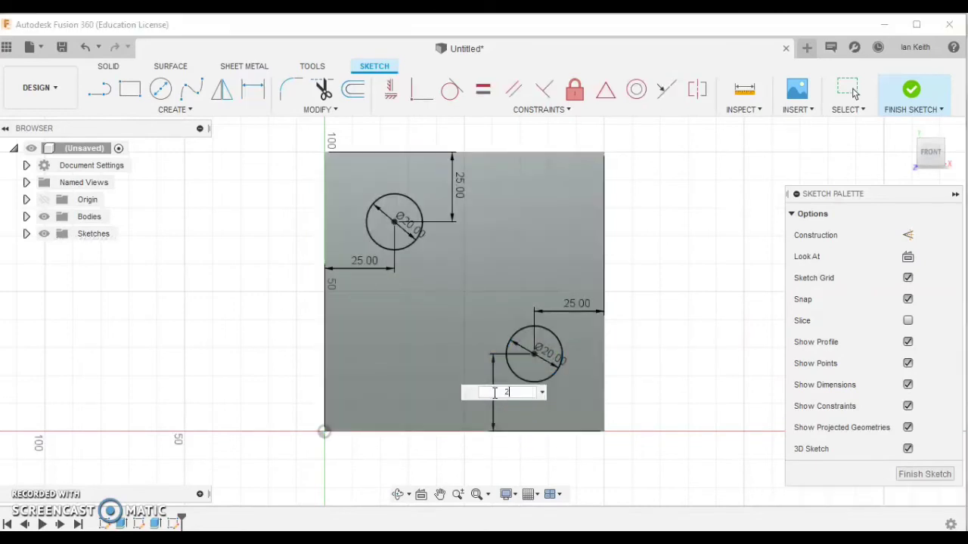
pyautogui.press('Return')
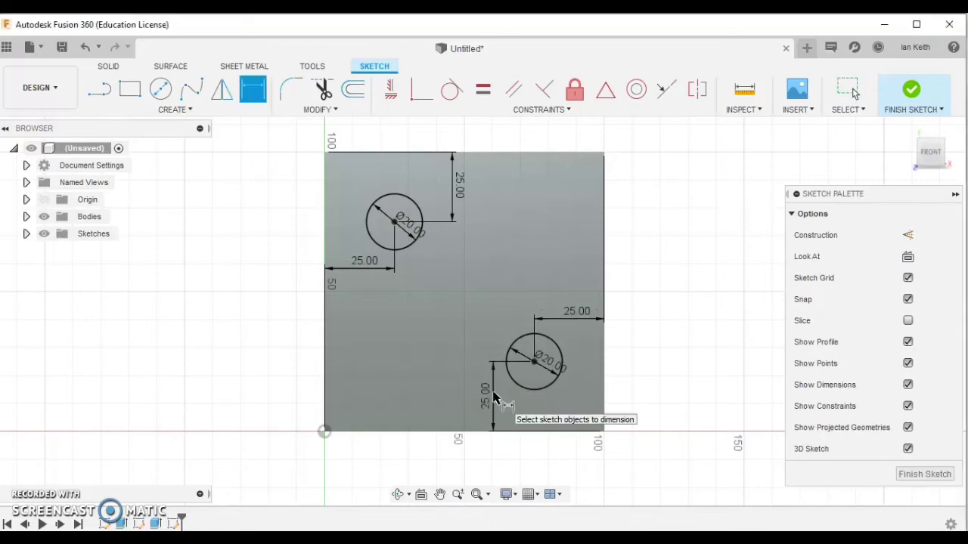
pyautogui.click(665, 454)
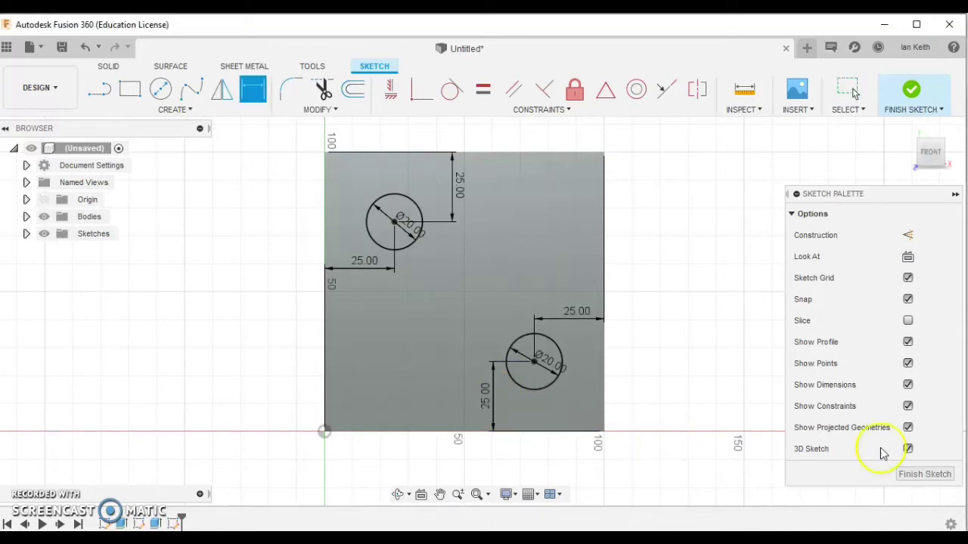
pyautogui.click(924, 474)
# - Extrude both circle profiles on the front face by -5 mm on one side as a cut into the cube
pyautogui.moveTo(935, 147)
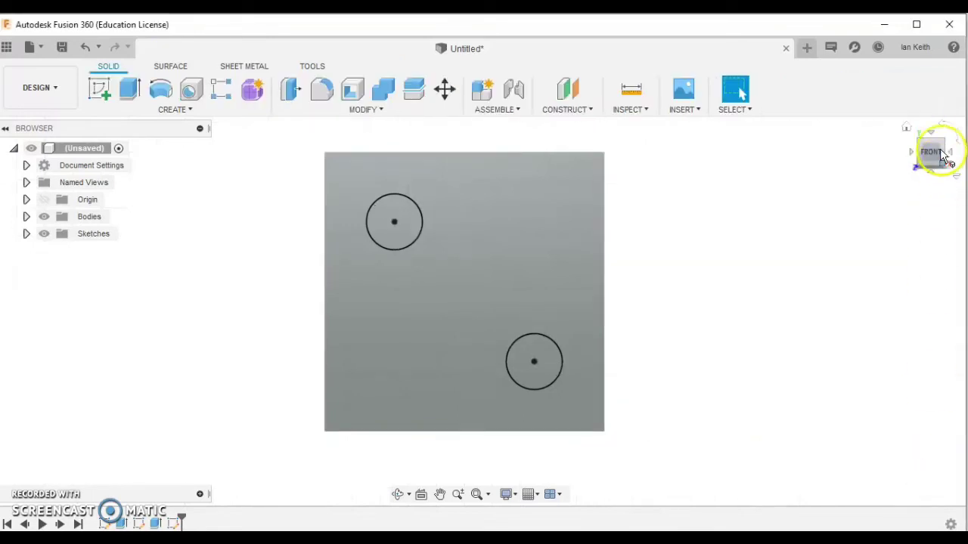
pyautogui.click(941, 142)
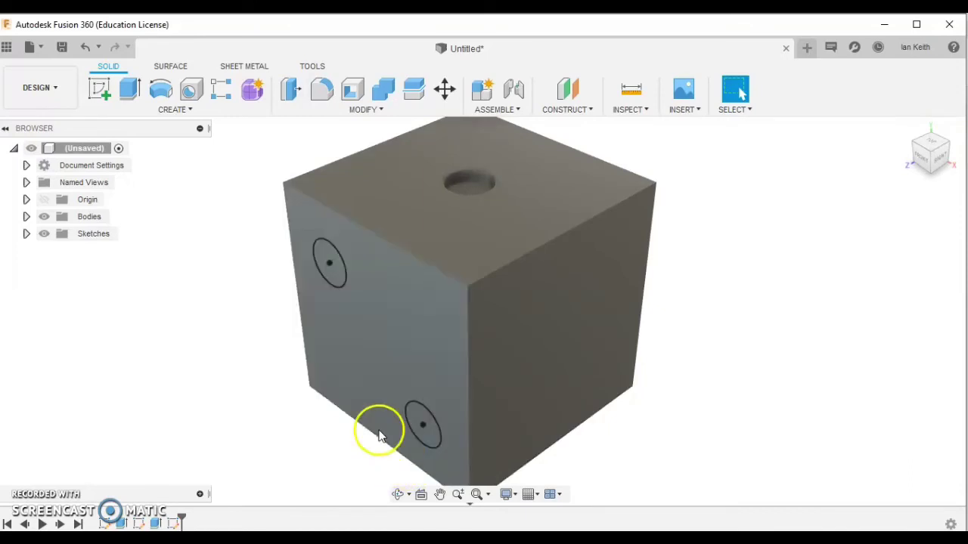
pyautogui.click(131, 88)
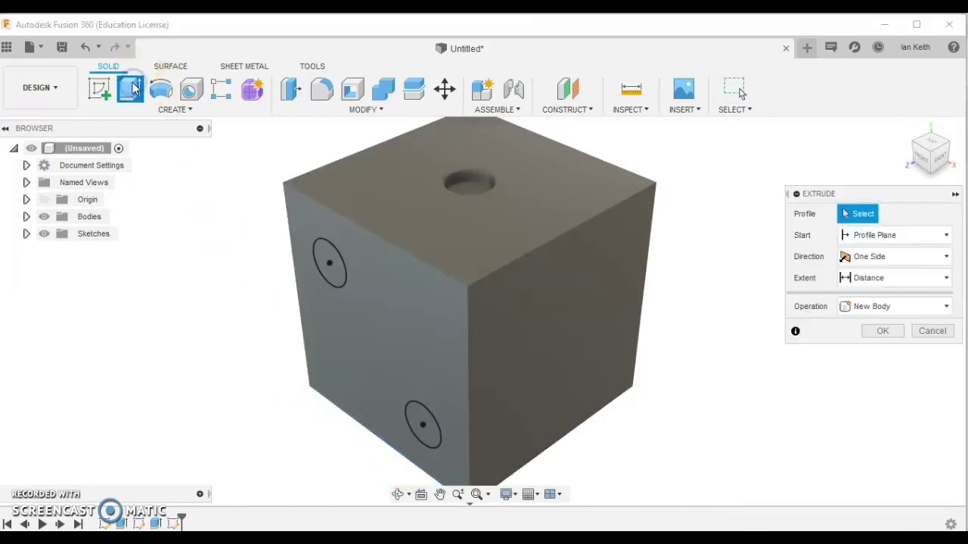
pyautogui.click(327, 260)
pyautogui.click(419, 424)
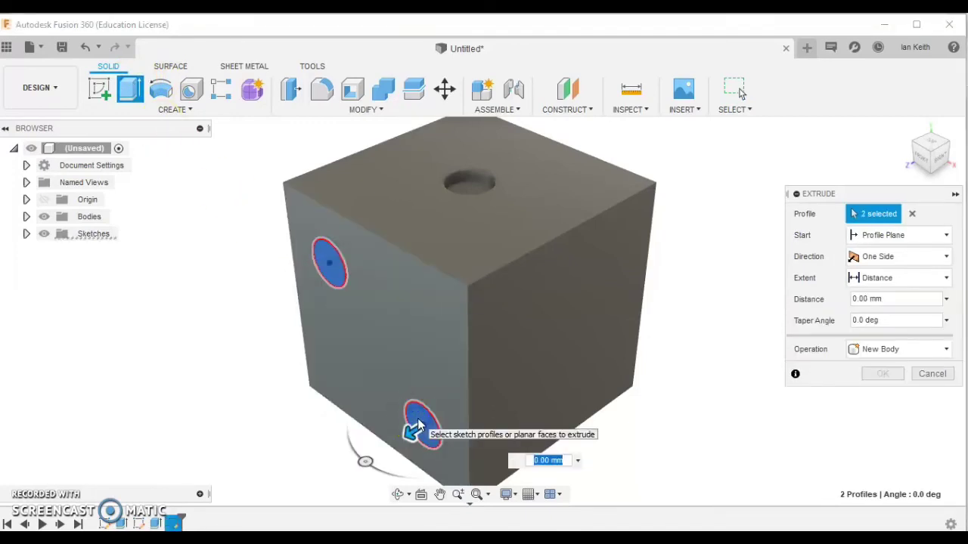
pyautogui.click(417, 428)
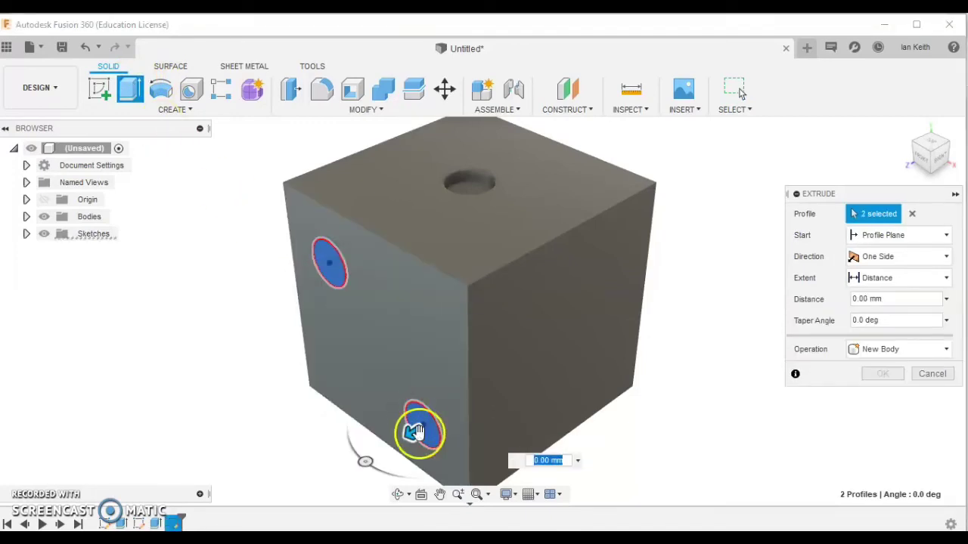
pyautogui.click(378, 463)
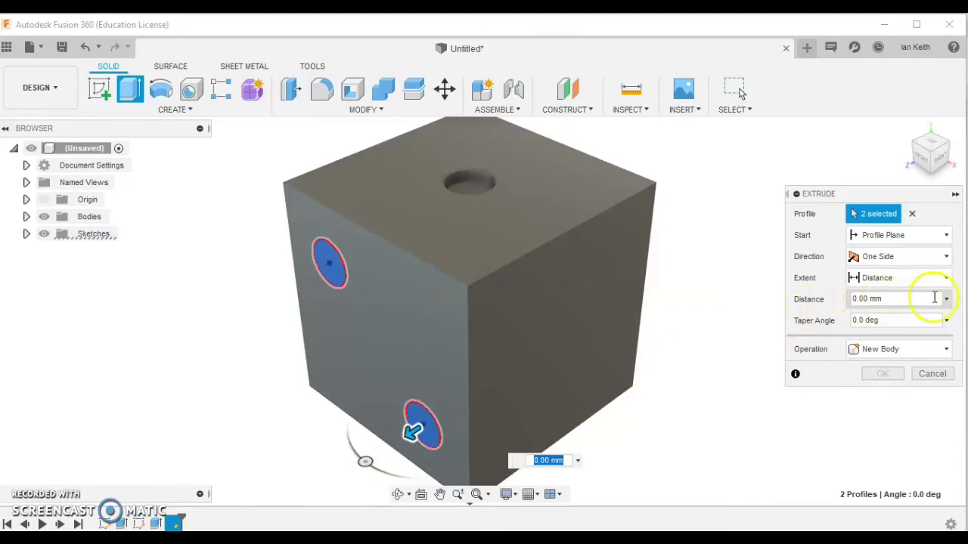
pyautogui.click(946, 300)
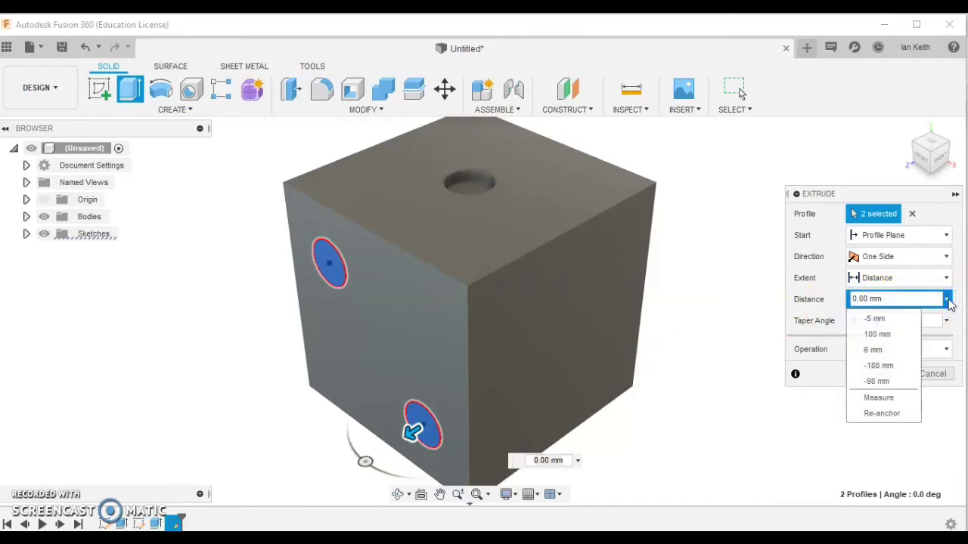
pyautogui.click(895, 323)
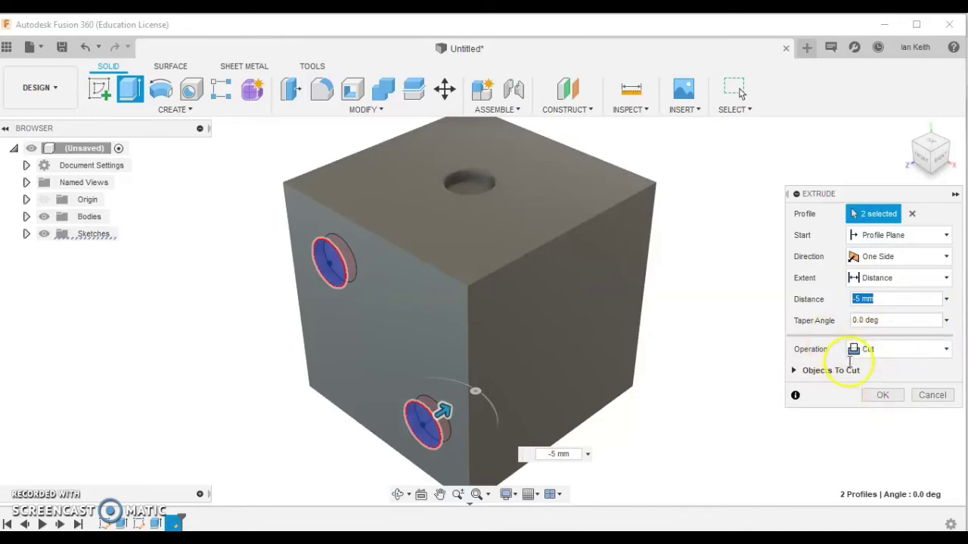
pyautogui.click(883, 397)
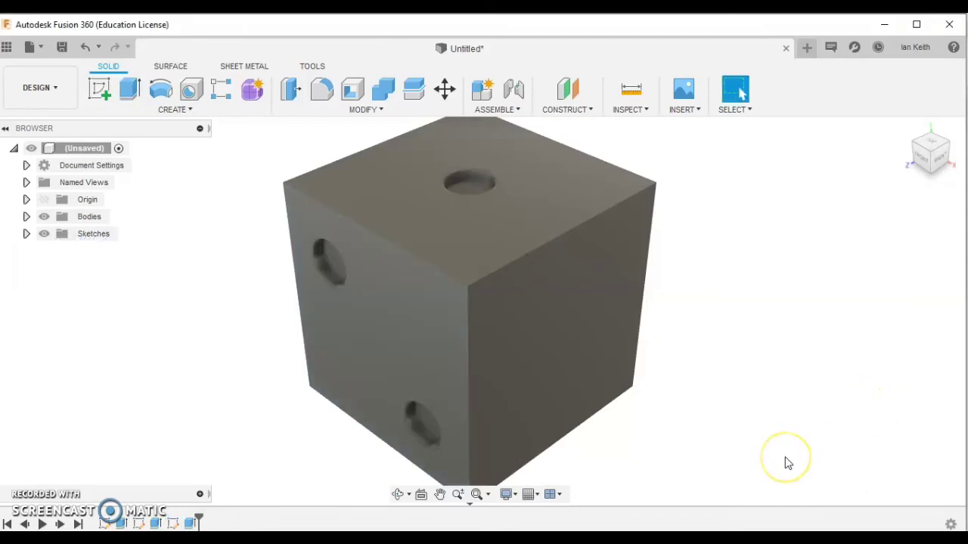
# - Start a sketch on the cube's right face and draw a 20 mm diameter circle near the face's upper-left corner
pyautogui.click(110, 89)
pyautogui.click(579, 314)
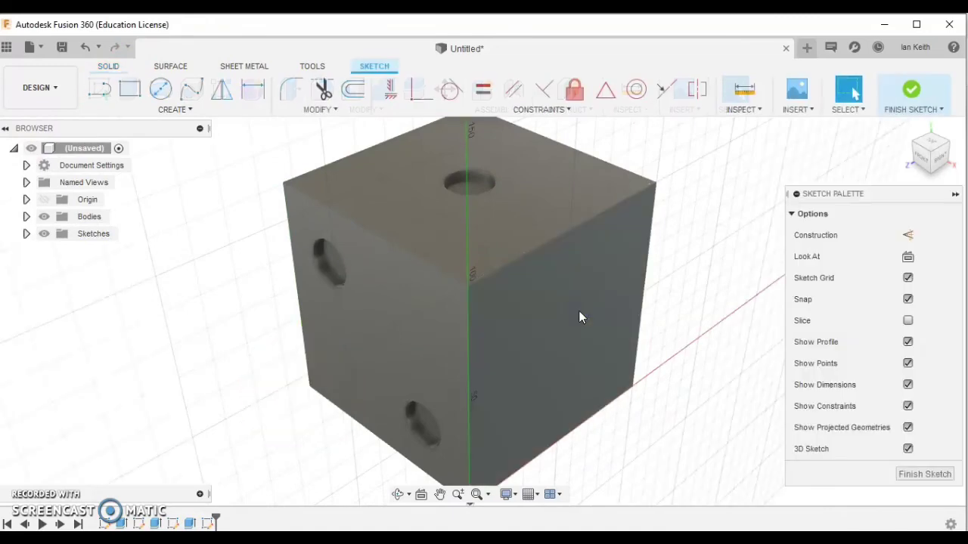
pyautogui.click(907, 257)
pyautogui.click(475, 496)
pyautogui.click(161, 89)
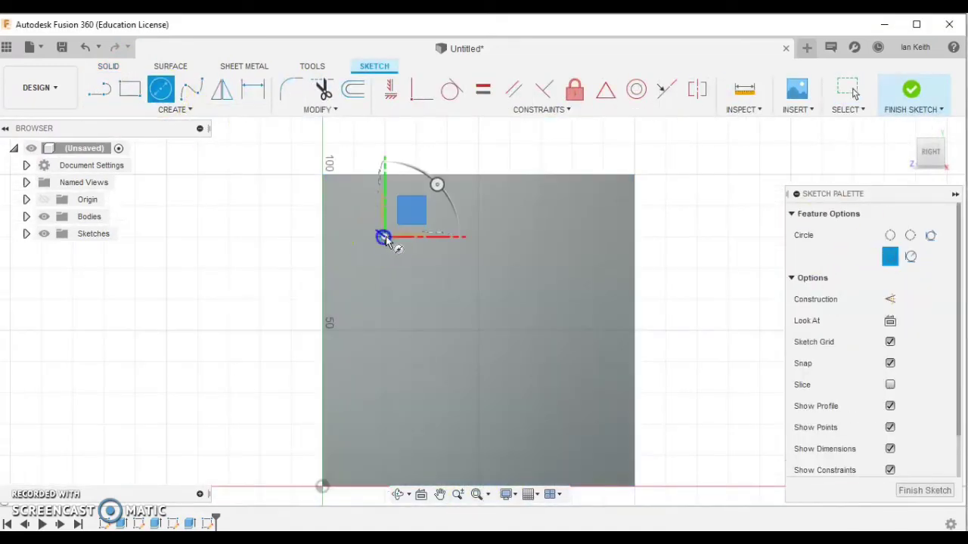
pyautogui.click(384, 236)
pyautogui.write('20')
pyautogui.press('Return')
pyautogui.press('Escape')
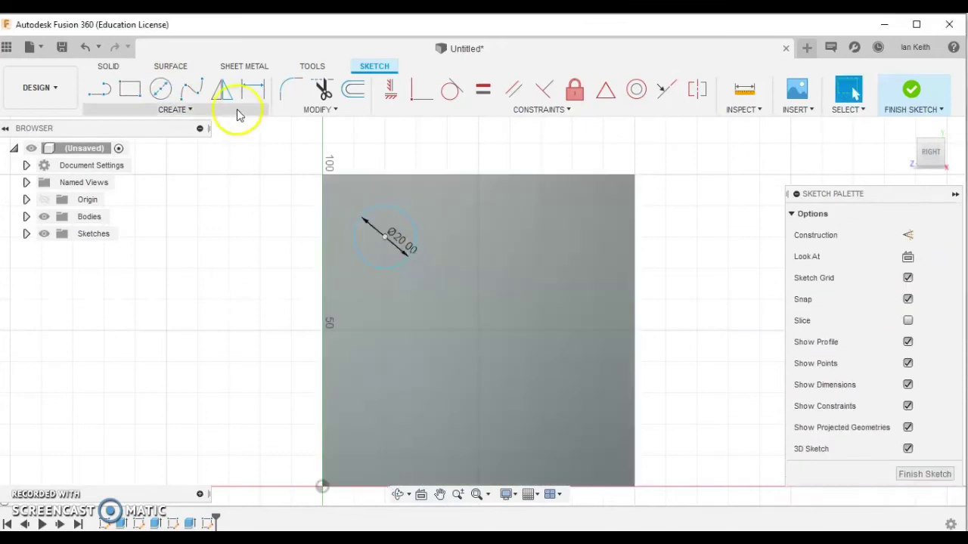
# - Draw two more 20 mm diameter circles on the right face, one near its centre and one towards its lower-right corner
pyautogui.press('c')
pyautogui.click(467, 343)
pyautogui.write('20')
pyautogui.press('Return')
pyautogui.press('Escape')
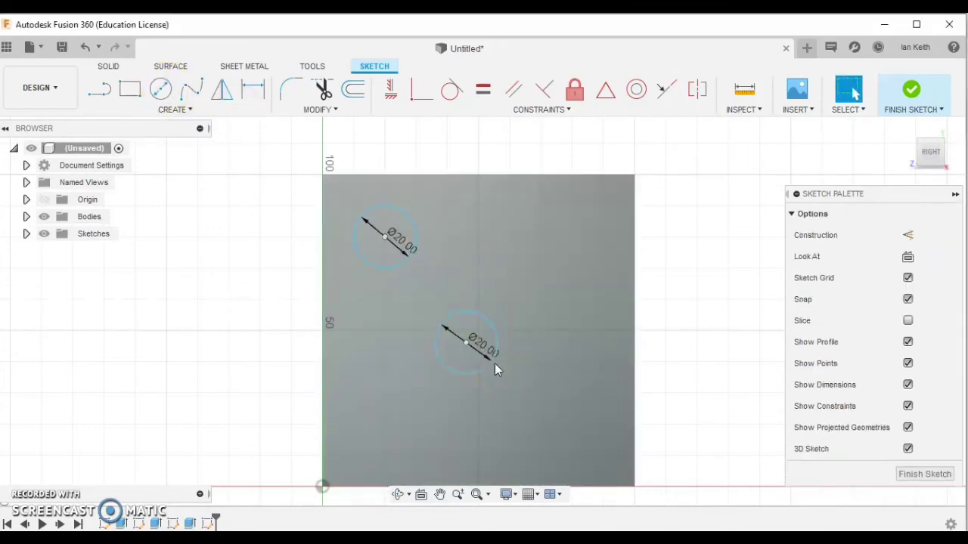
pyautogui.click(160, 89)
pyautogui.click(552, 408)
pyautogui.write('20')
pyautogui.press('Return')
pyautogui.press('Escape')
# - Dimension the upper-left circle's centre at 25 mm from the top edge and 25 mm from the left edge of the right face
pyautogui.click(253, 89)
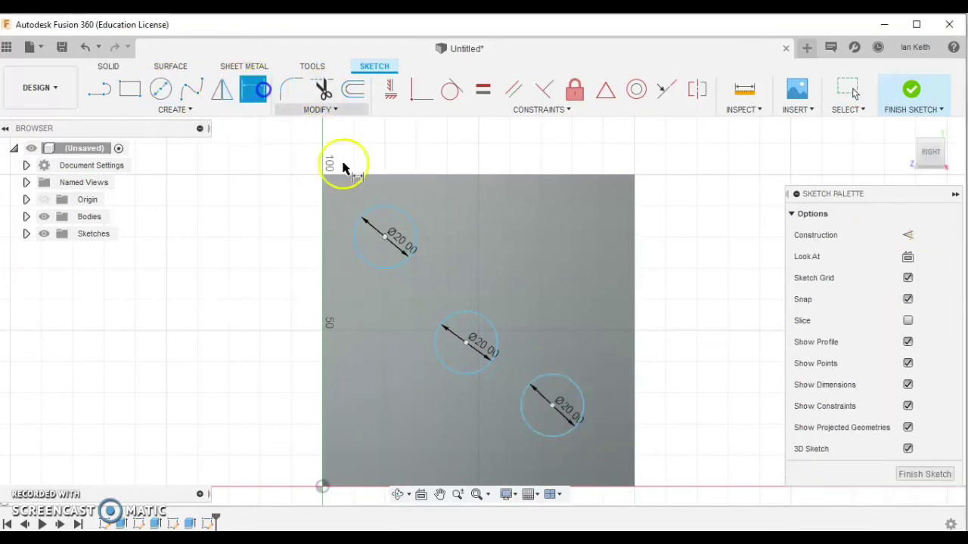
pyautogui.click(383, 189)
pyautogui.click(383, 173)
pyautogui.click(461, 210)
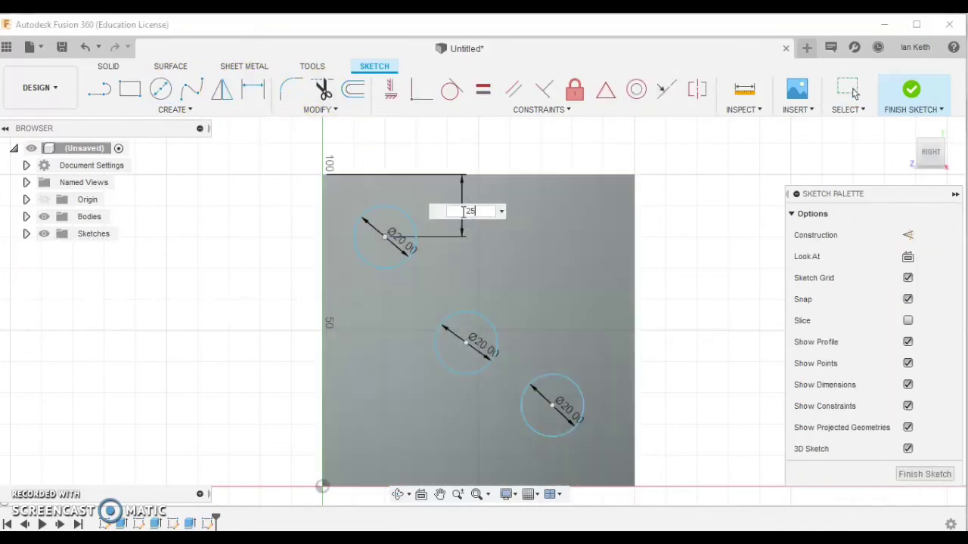
pyautogui.write('25')
pyautogui.press('Return')
pyautogui.click(383, 284)
pyautogui.click(322, 266)
pyautogui.click(358, 306)
pyautogui.write('25')
pyautogui.press('Return')
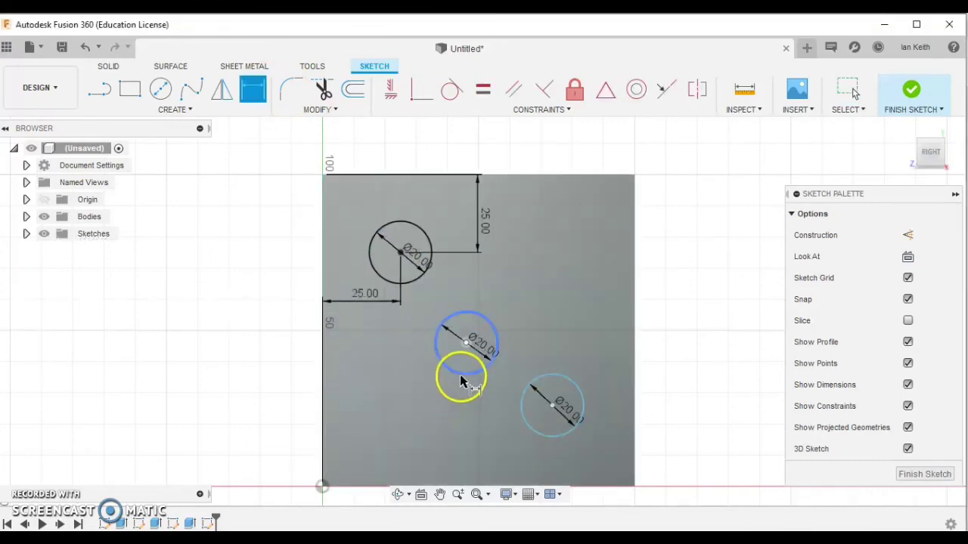
# - Dimension the middle circle's centre at 50 mm from the bottom edge and 50 mm from the right edge of the face
pyautogui.click(461, 380)
pyautogui.click(471, 487)
pyautogui.click(416, 414)
pyautogui.write('5')
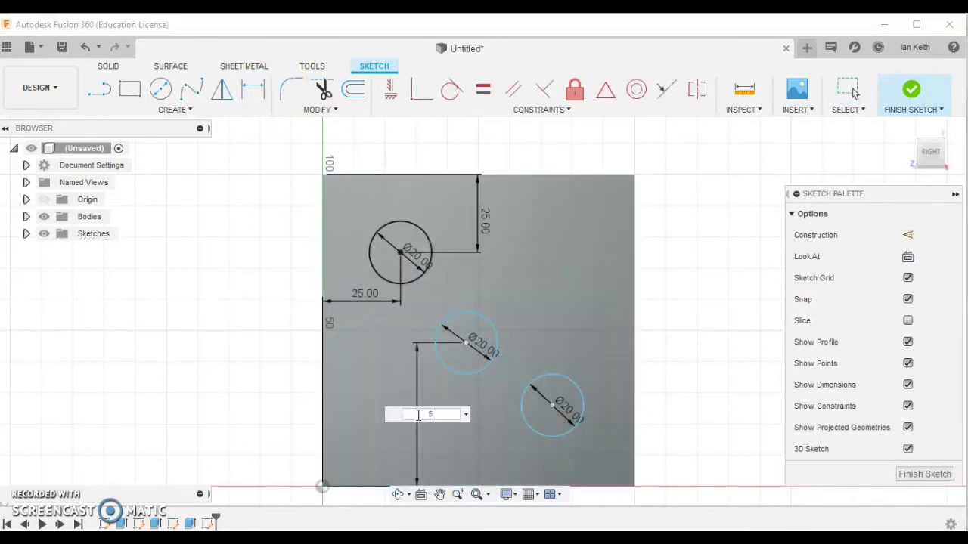
pyautogui.write('0')
pyautogui.press('Return')
pyautogui.click(492, 327)
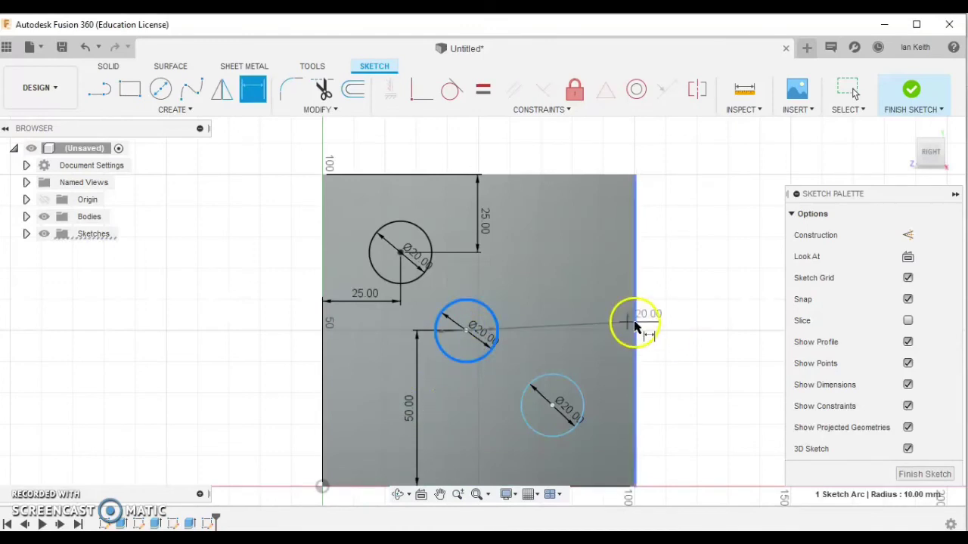
pyautogui.click(636, 325)
pyautogui.click(554, 281)
pyautogui.write('50')
pyautogui.press('Return')
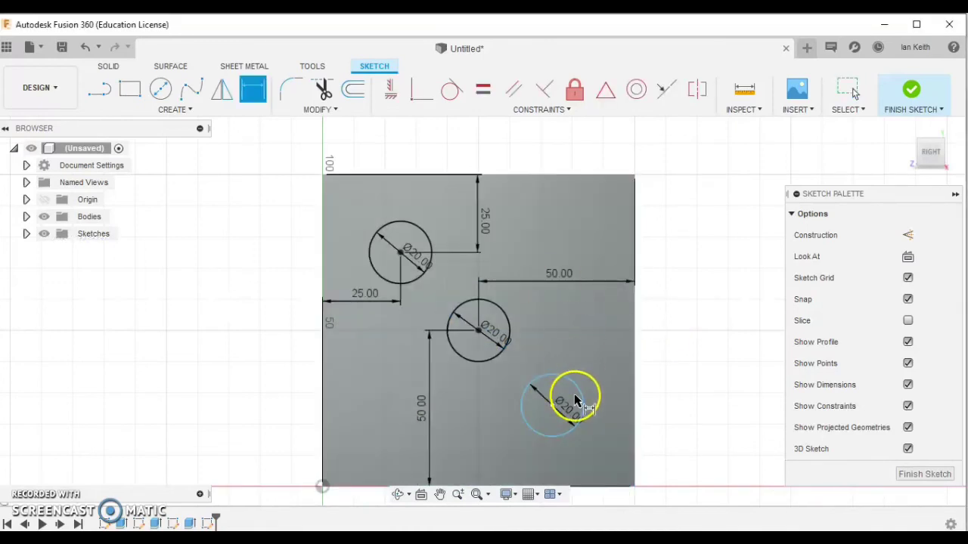
# - Dimension the lower-right circle's centre at 25 mm from the face's right and bottom edges, and finish the sketch
pyautogui.click(576, 400)
pyautogui.click(633, 396)
pyautogui.click(607, 385)
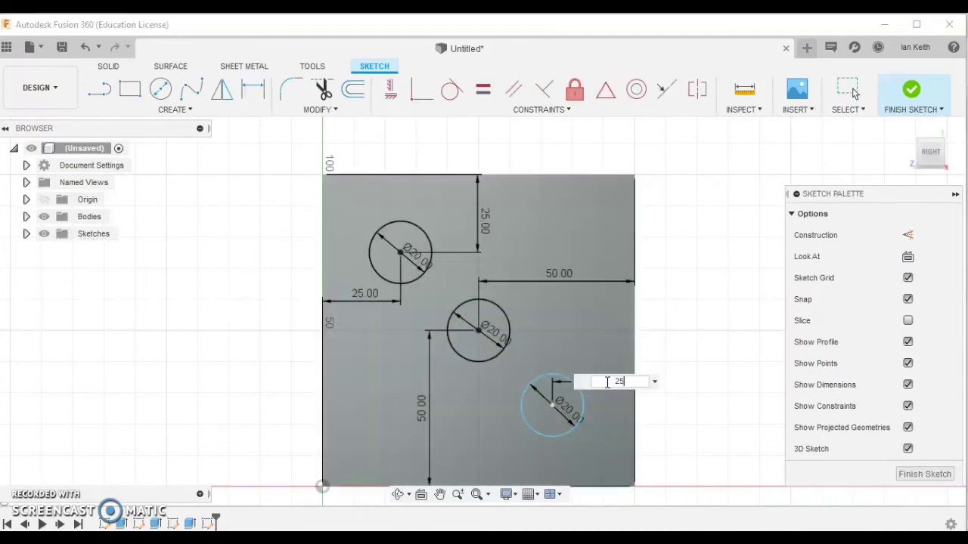
pyautogui.write('25')
pyautogui.press('Return')
pyautogui.click(555, 438)
pyautogui.click(583, 487)
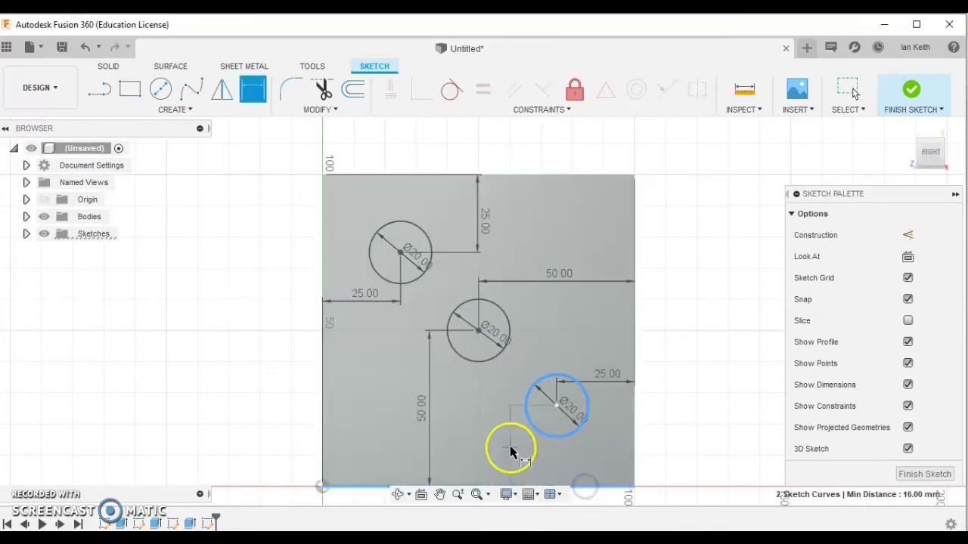
pyautogui.click(509, 451)
pyautogui.write('25')
pyautogui.press('Return')
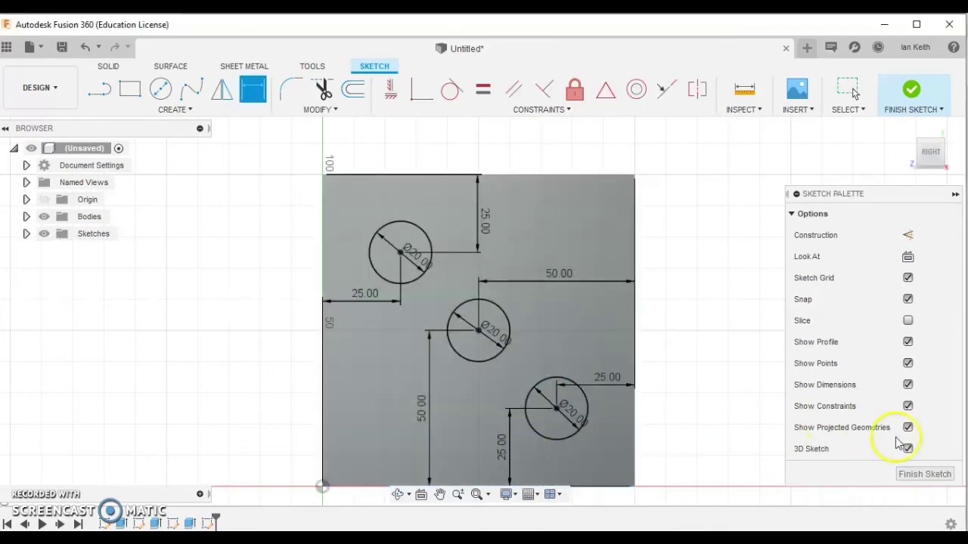
pyautogui.click(925, 474)
# - Extrude the three circle profiles on the right face inward as a cut into the cube, reusing the previous cut distance
pyautogui.click(931, 147)
pyautogui.click(129, 89)
pyautogui.click(320, 281)
pyautogui.click(369, 372)
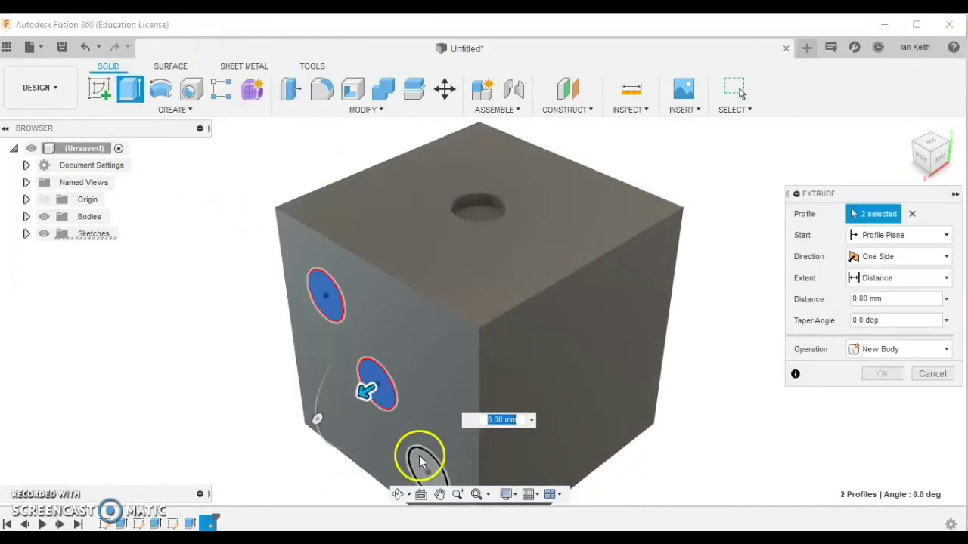
pyautogui.click(422, 461)
pyautogui.keyDown('shift'); pyautogui.moveTo(439, 419); pyautogui.dragTo(459, 371, button='middle'); pyautogui.keyUp('shift')
pyautogui.click(945, 299)
pyautogui.click(904, 320)
pyautogui.click(884, 394)
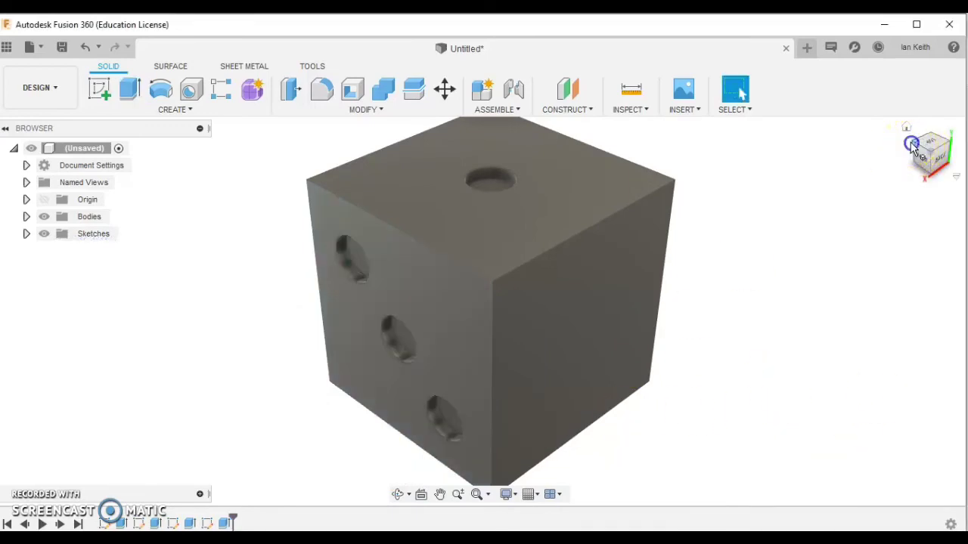
# - Fillet all twelve outer edges of the cube with a constant radius of 10 mm
pyautogui.click(913, 146)
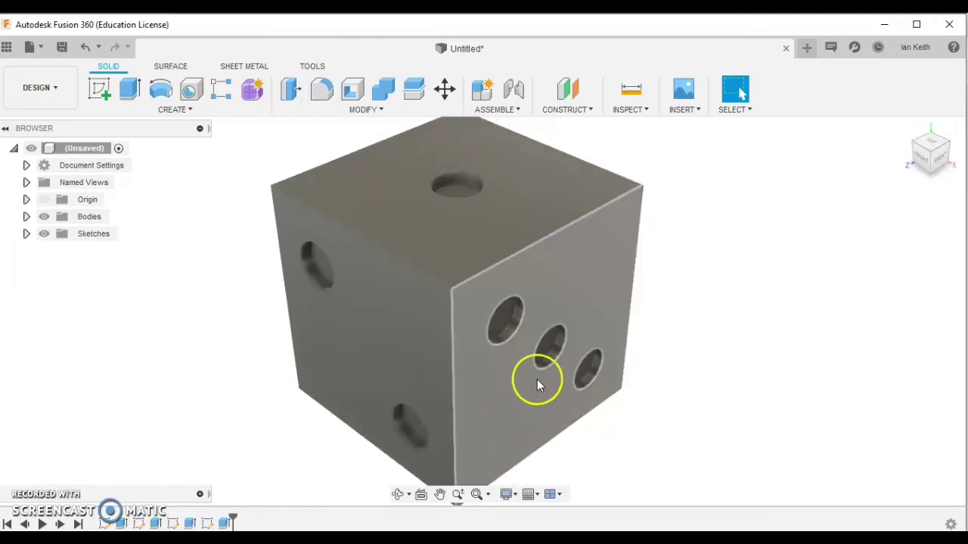
pyautogui.keyDown('shift'); pyautogui.moveTo(542, 357); pyautogui.dragTo(470, 406, button='middle'); pyautogui.keyUp('shift')
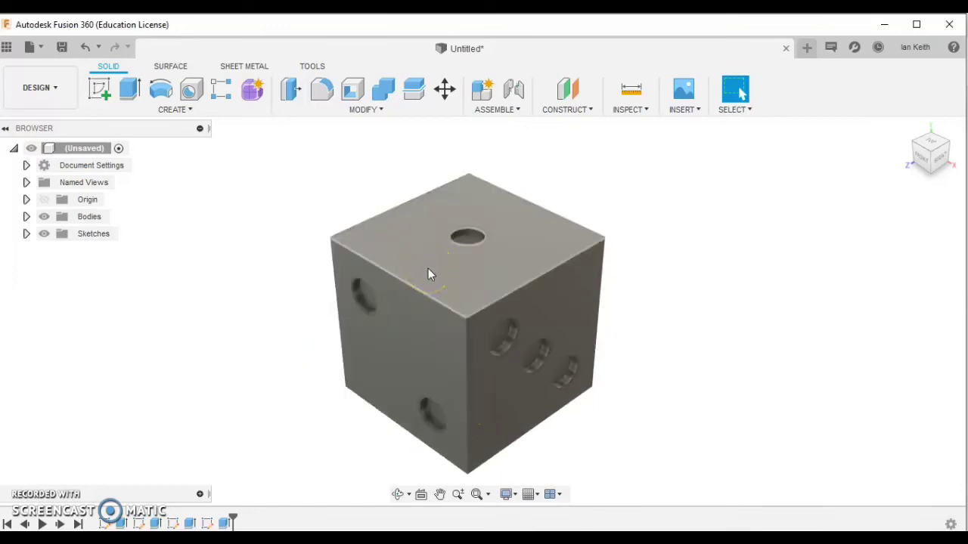
pyautogui.keyDown('shift'); pyautogui.moveTo(428, 269); pyautogui.dragTo(476, 316, button='middle'); pyautogui.keyUp('shift')
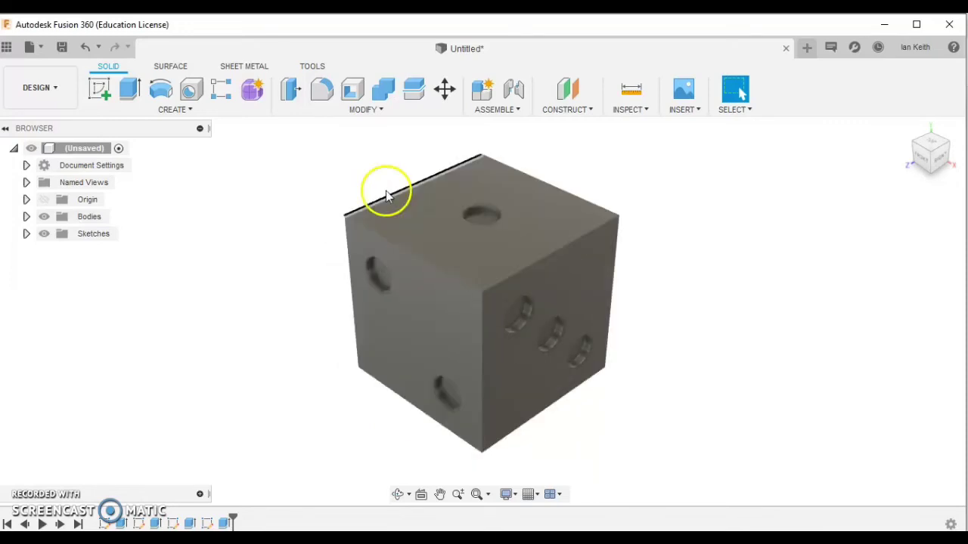
pyautogui.click(323, 91)
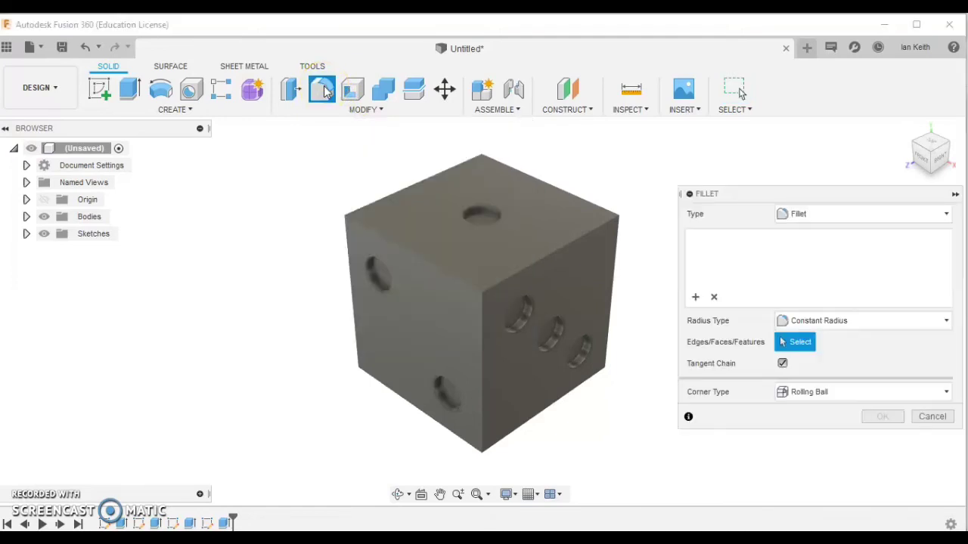
pyautogui.click(441, 269)
pyautogui.click(506, 278)
pyautogui.click(486, 328)
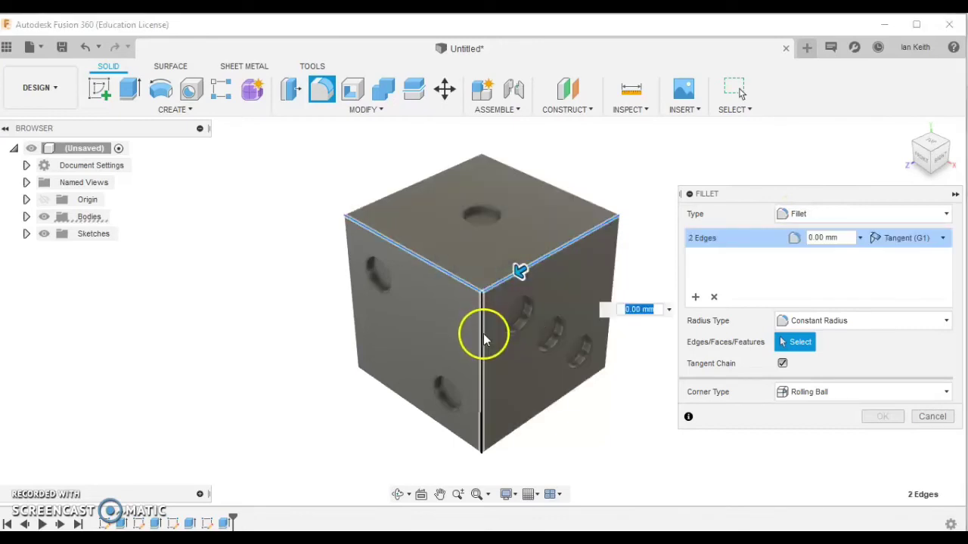
pyautogui.click(529, 418)
pyautogui.click(429, 425)
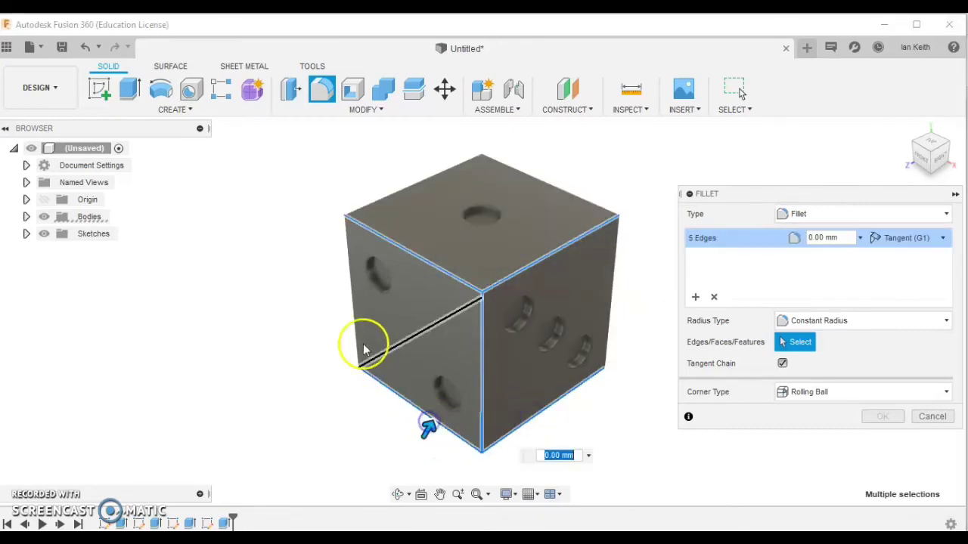
pyautogui.click(357, 316)
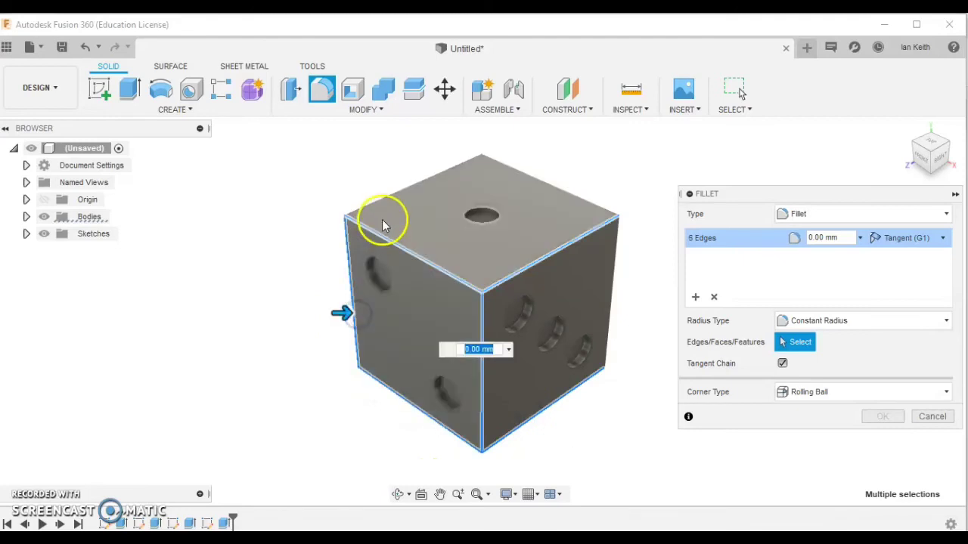
pyautogui.click(389, 194)
pyautogui.click(545, 184)
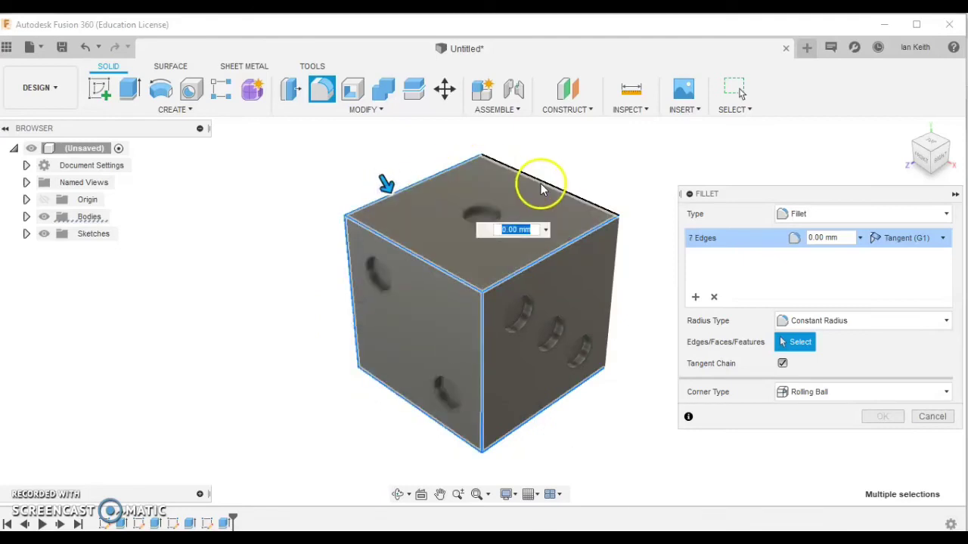
pyautogui.click(617, 265)
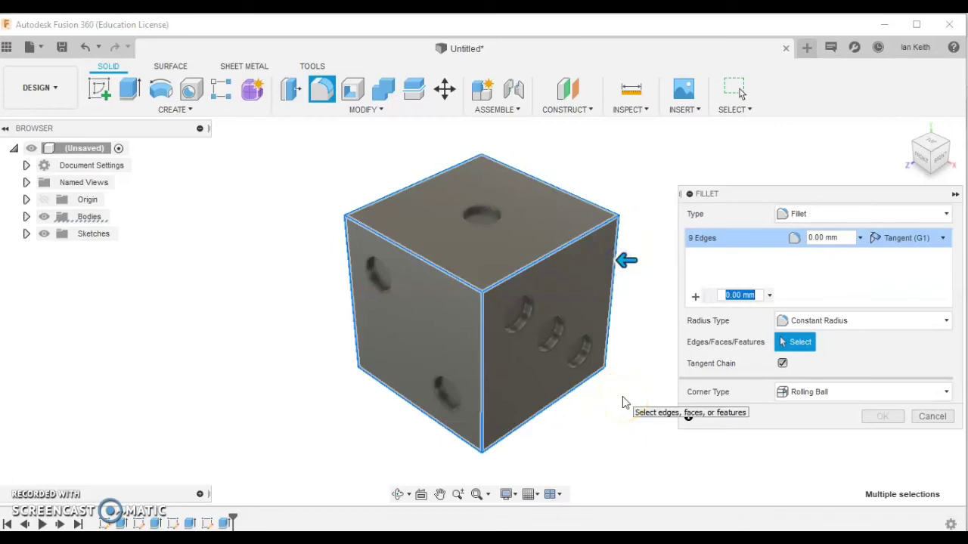
pyautogui.keyDown('shift'); pyautogui.moveTo(624, 403); pyautogui.dragTo(397, 295, button='middle'); pyautogui.keyUp('shift')
pyautogui.click(397, 288)
pyautogui.click(476, 262)
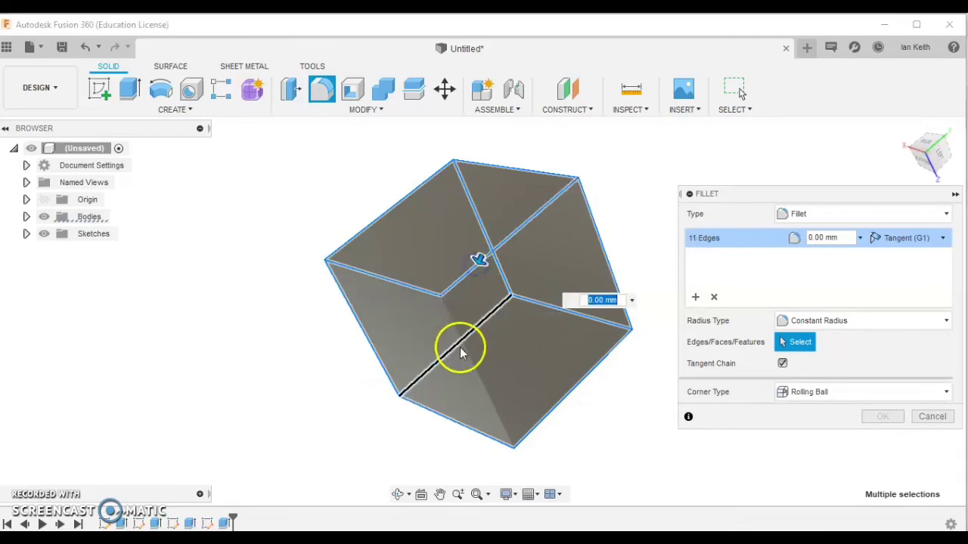
pyautogui.click(461, 352)
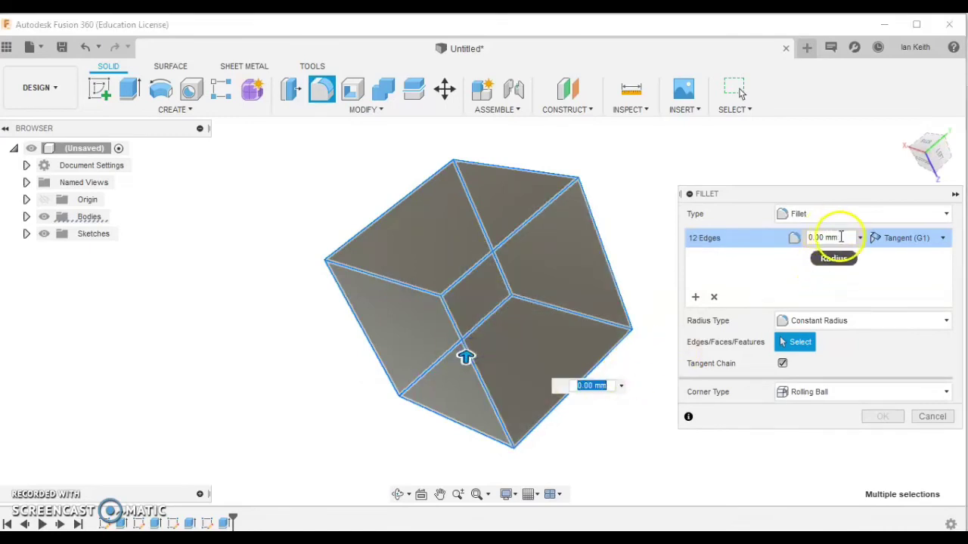
pyautogui.click(787, 238)
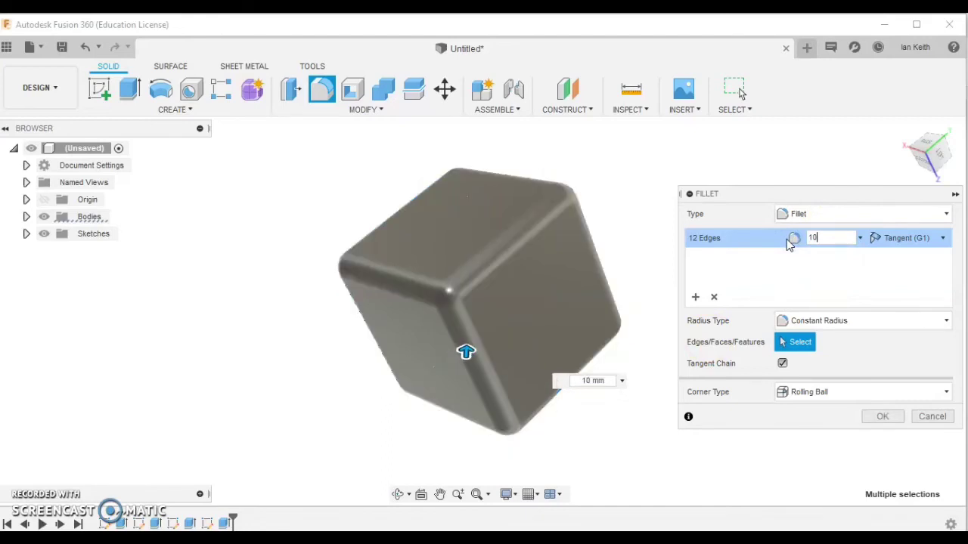
pyautogui.press('Return')
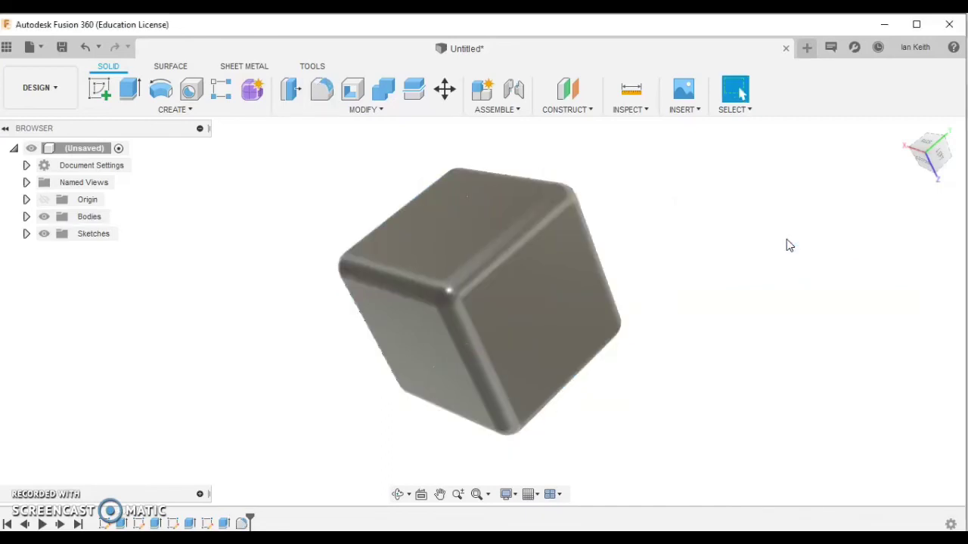
# - Open the Appearance settings, search the library for "red" and add Aluminum - Anodized Glossy (Red) to the design's appearances
pyautogui.keyDown('shift'); pyautogui.moveTo(590, 436); pyautogui.dragTo(431, 320, button='middle'); pyautogui.keyUp('shift')
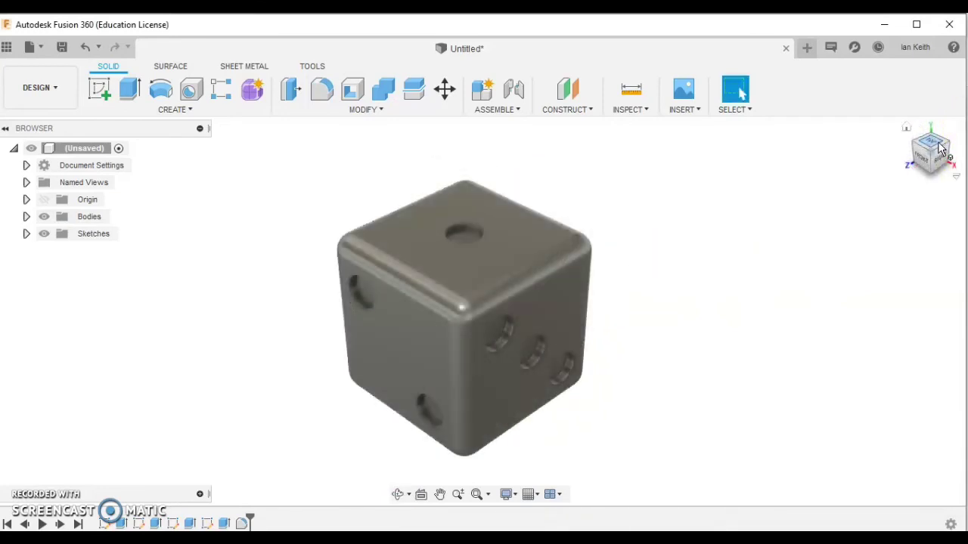
pyautogui.click(922, 158)
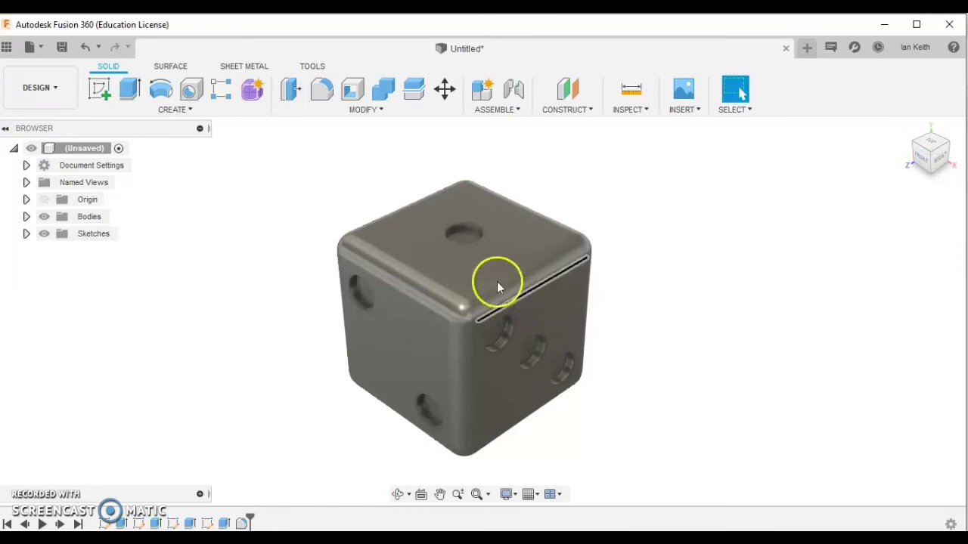
pyautogui.click(384, 111)
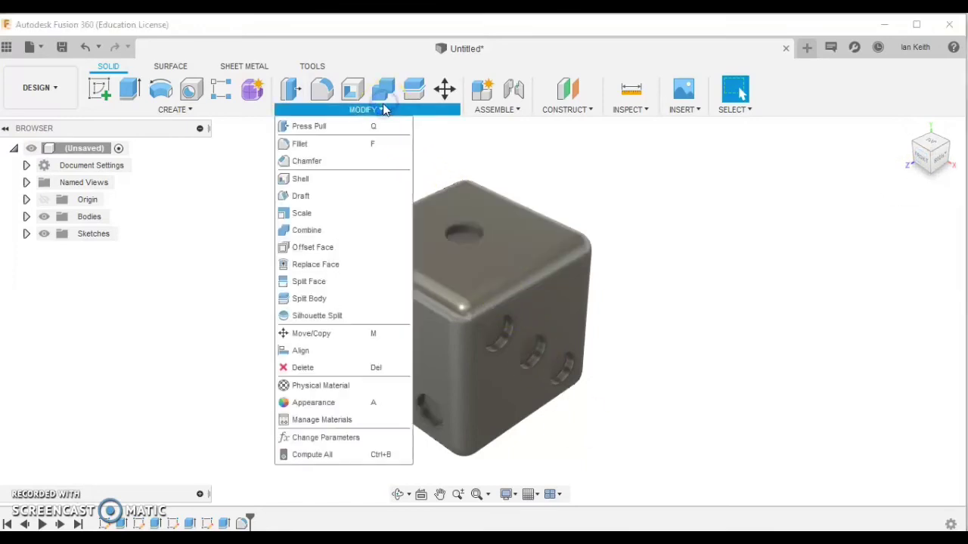
pyautogui.click(326, 405)
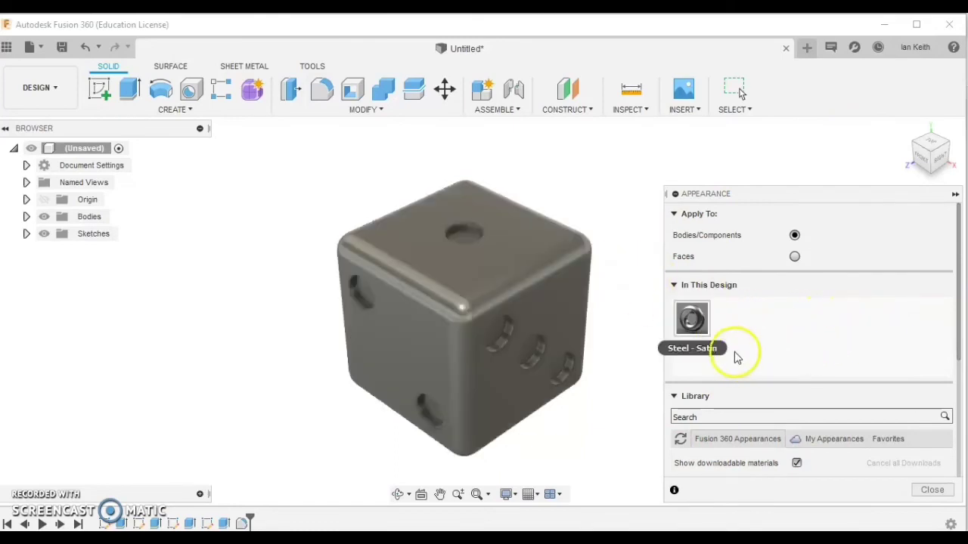
pyautogui.click(703, 415)
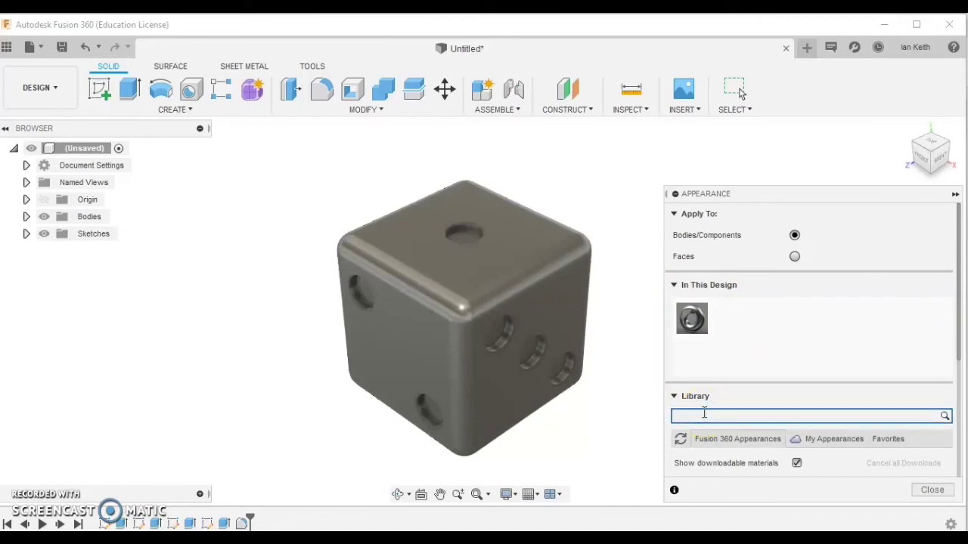
pyautogui.press('Return')
pyautogui.scroll(-2, 717, 421)
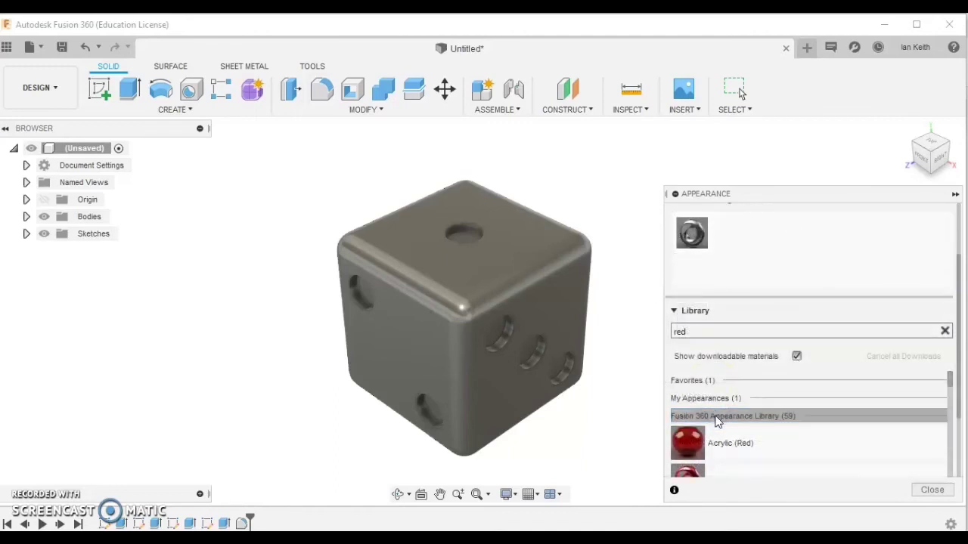
pyautogui.scroll(-5, 740, 424)
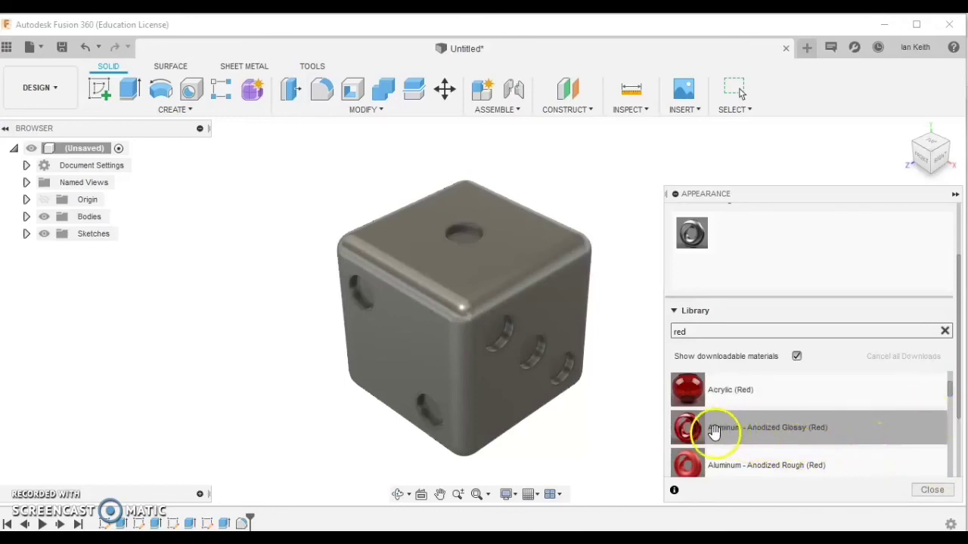
pyautogui.moveTo(717, 429); pyautogui.dragTo(744, 229)
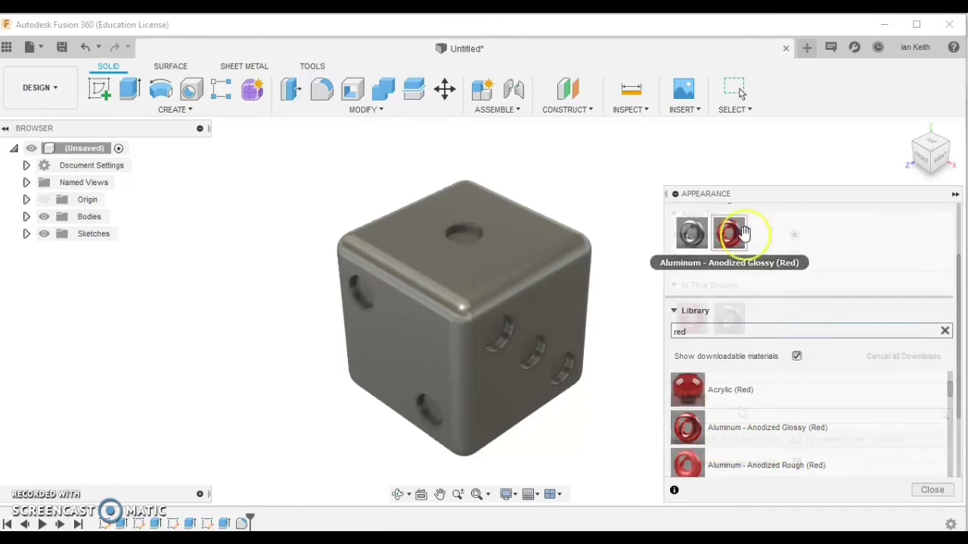
# - Search the appearance library for "black" and add Chrome - Black to the appearances in this design
pyautogui.click(738, 419)
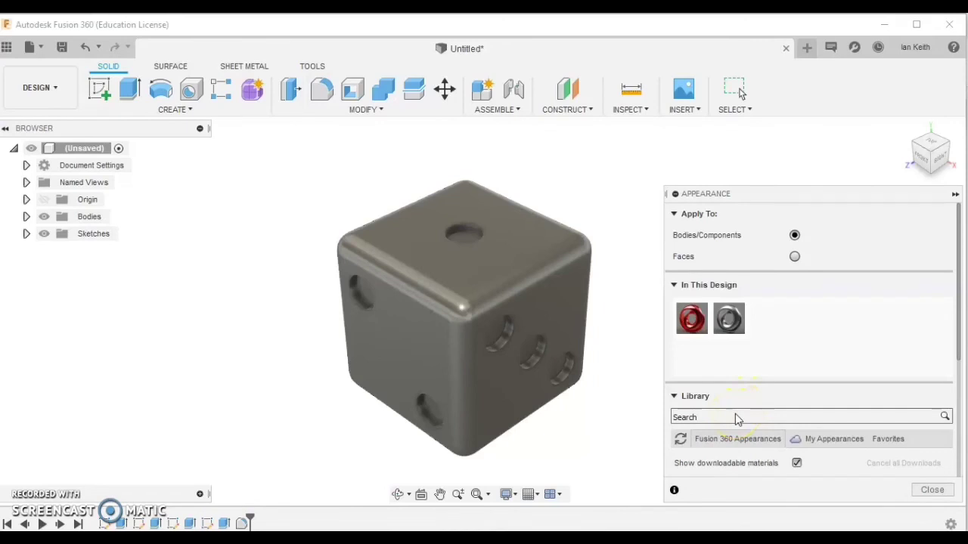
pyautogui.click(735, 416)
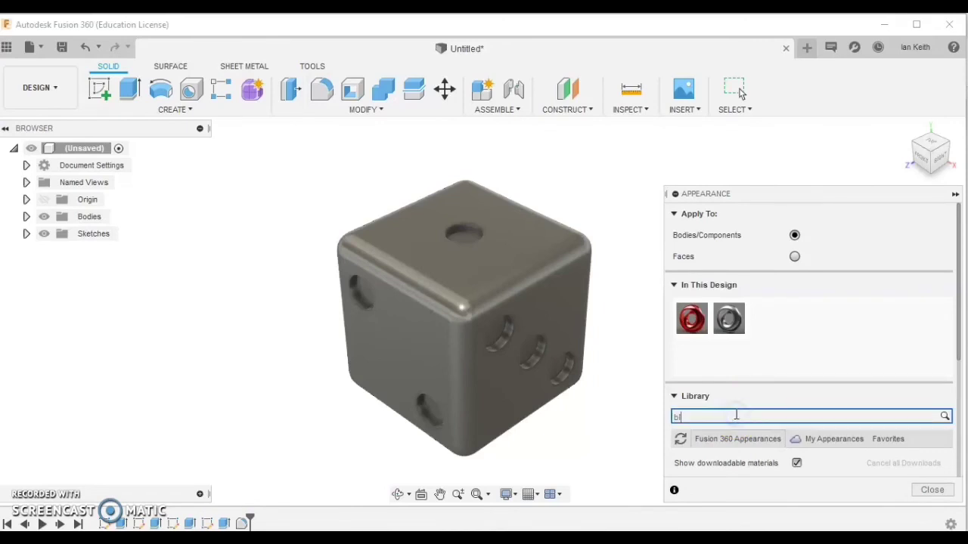
pyautogui.write('black')
pyautogui.scroll(-2, 756, 460)
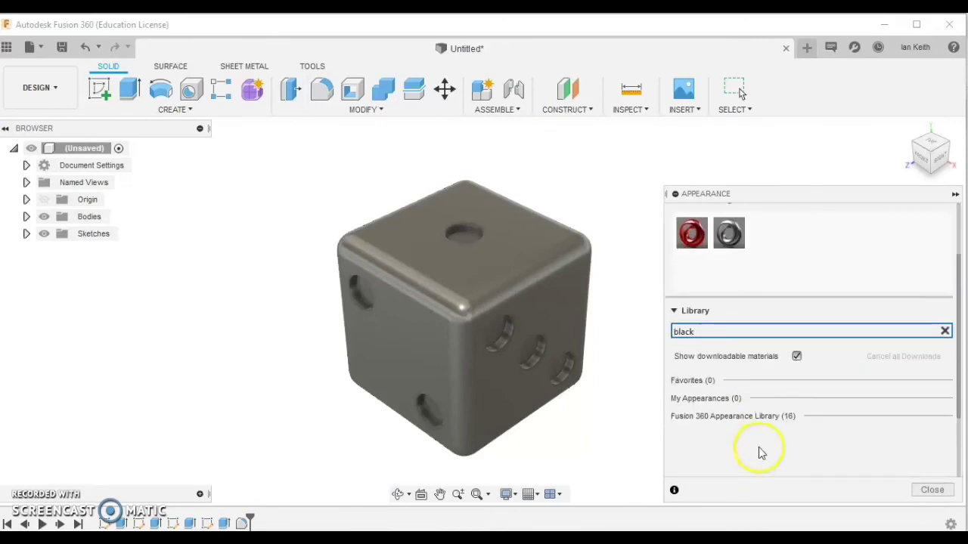
pyautogui.click(761, 420)
pyautogui.scroll(-1, 761, 424)
pyautogui.click(761, 425)
pyautogui.click(736, 392)
pyautogui.moveTo(736, 392); pyautogui.dragTo(781, 222)
pyautogui.scroll(2, 787, 249)
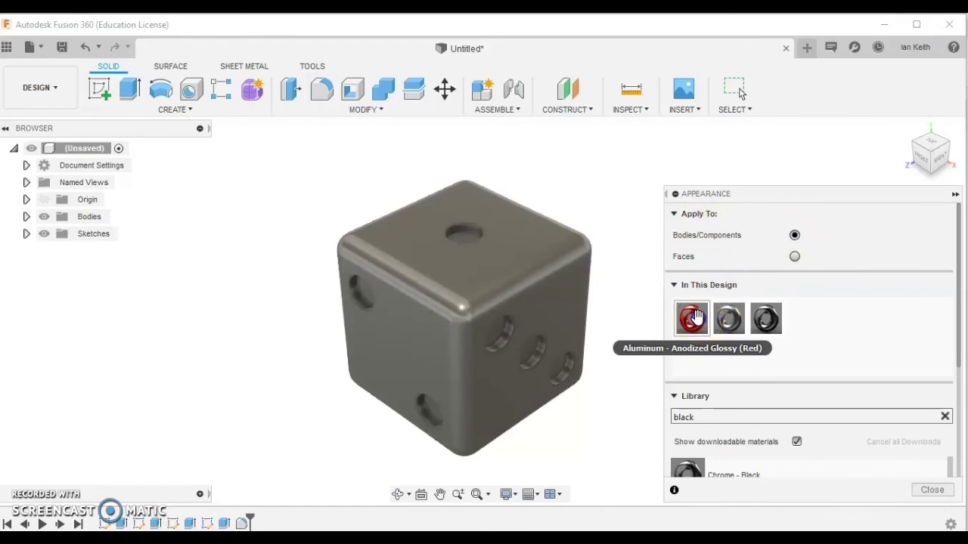
# - Apply the Aluminum - Anodized Glossy (Red) appearance to the whole die body
pyautogui.moveTo(692, 318); pyautogui.dragTo(509, 257)
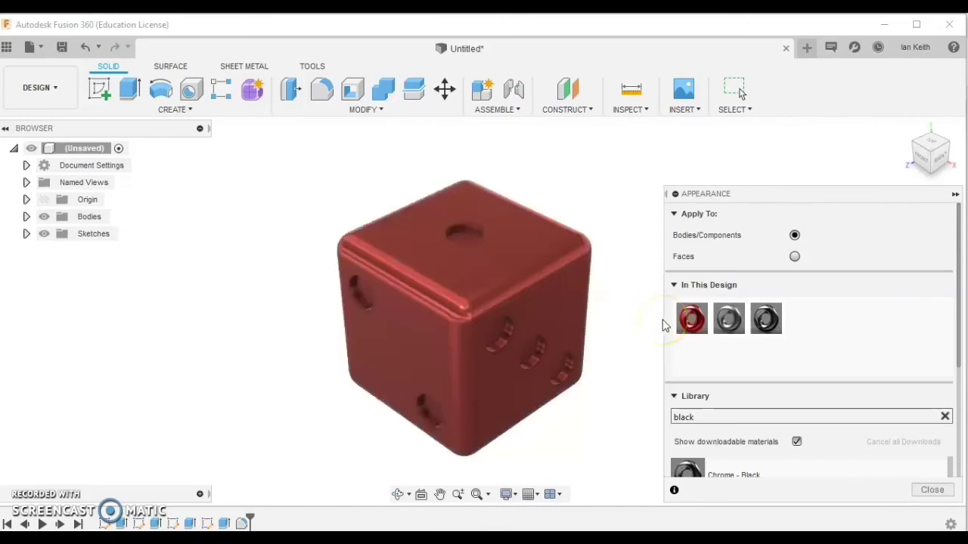
pyautogui.click(682, 275)
# - Apply the Chrome - Black appearance to the individual floor faces of the six dot pockets and close the Appearance settings
pyautogui.click(794, 257)
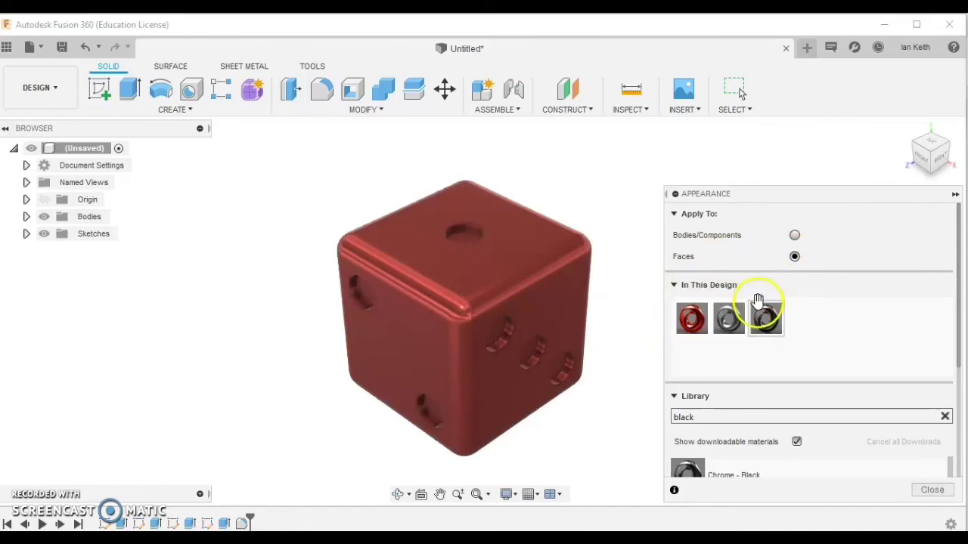
pyautogui.click(763, 319)
pyautogui.moveTo(765, 320); pyautogui.dragTo(598, 271)
pyautogui.moveTo(534, 251); pyautogui.dragTo(484, 240)
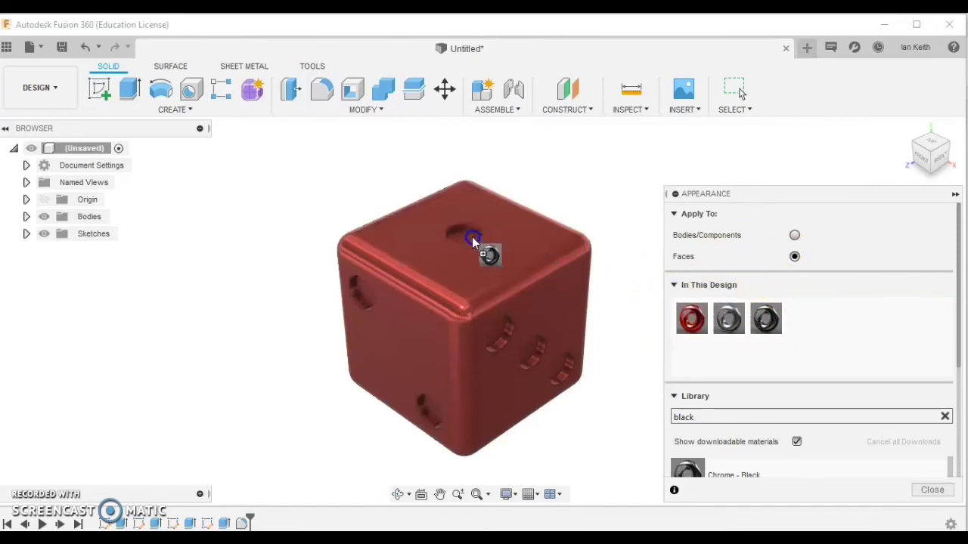
pyautogui.moveTo(473, 240); pyautogui.dragTo(464, 243)
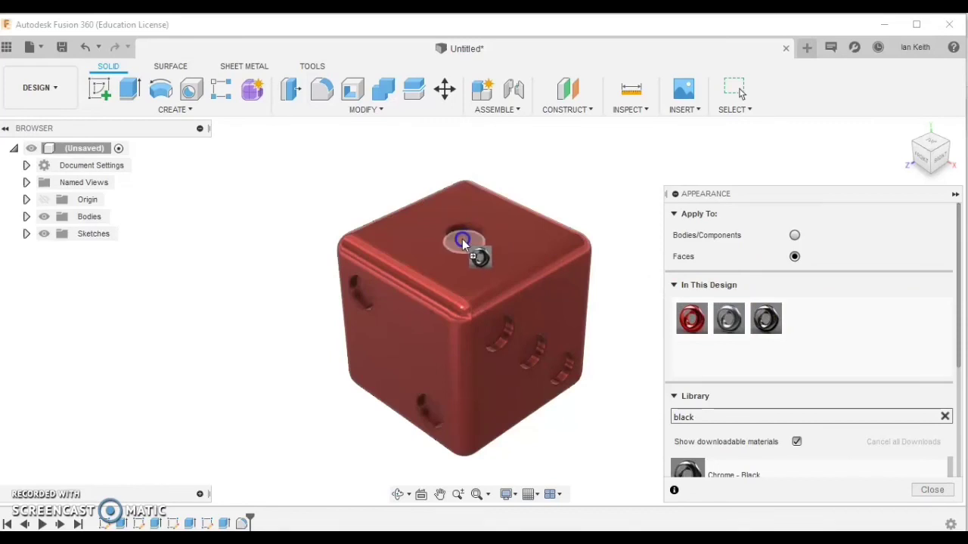
pyautogui.moveTo(463, 242); pyautogui.dragTo(463, 241)
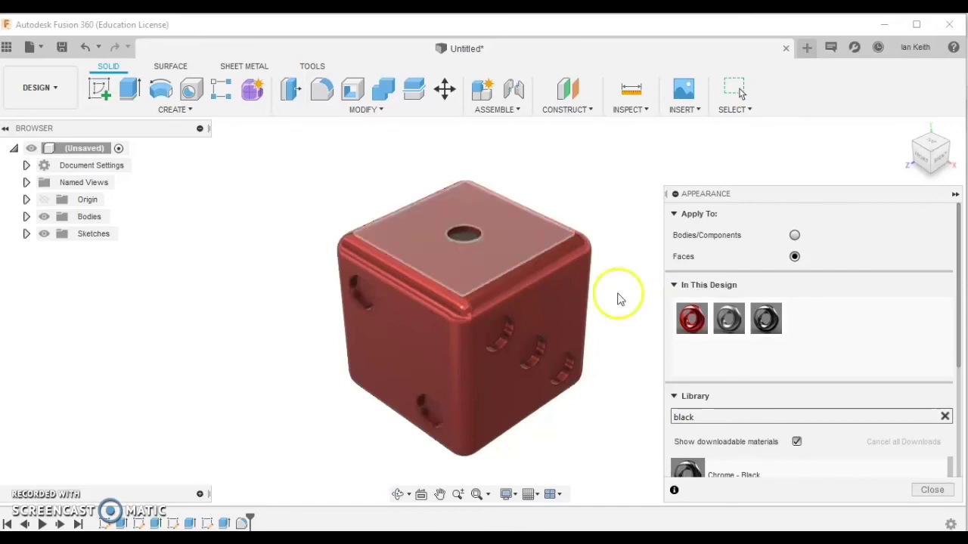
pyautogui.moveTo(766, 320); pyautogui.dragTo(498, 336)
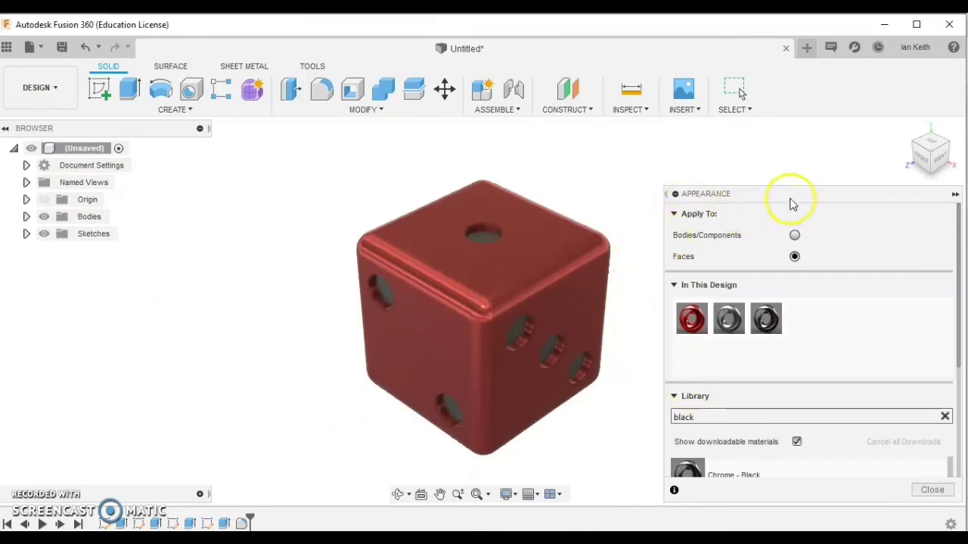
pyautogui.click(929, 490)
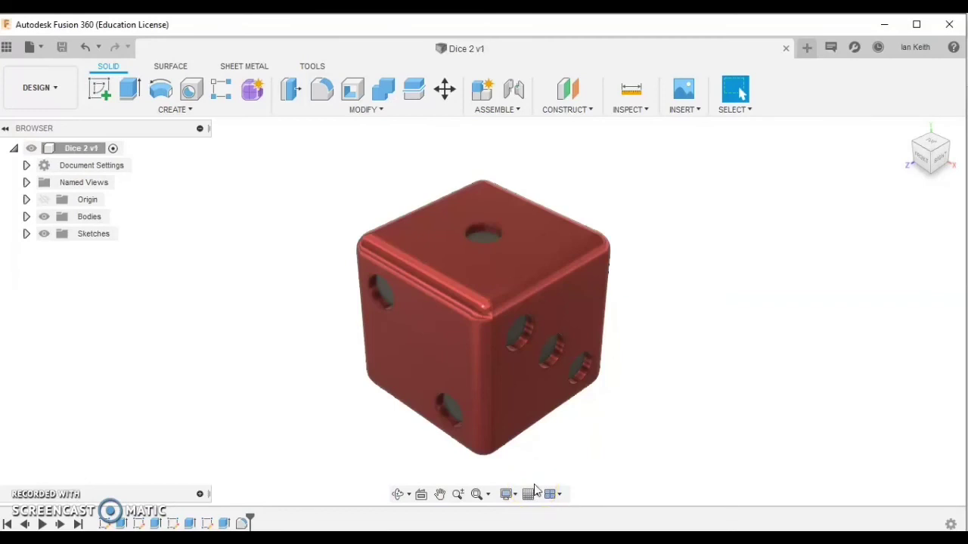
# - Switch to the Render workspace and capture the canvas as an image at the current document window size with transparent background and anti-aliasing
pyautogui.click(59, 90)
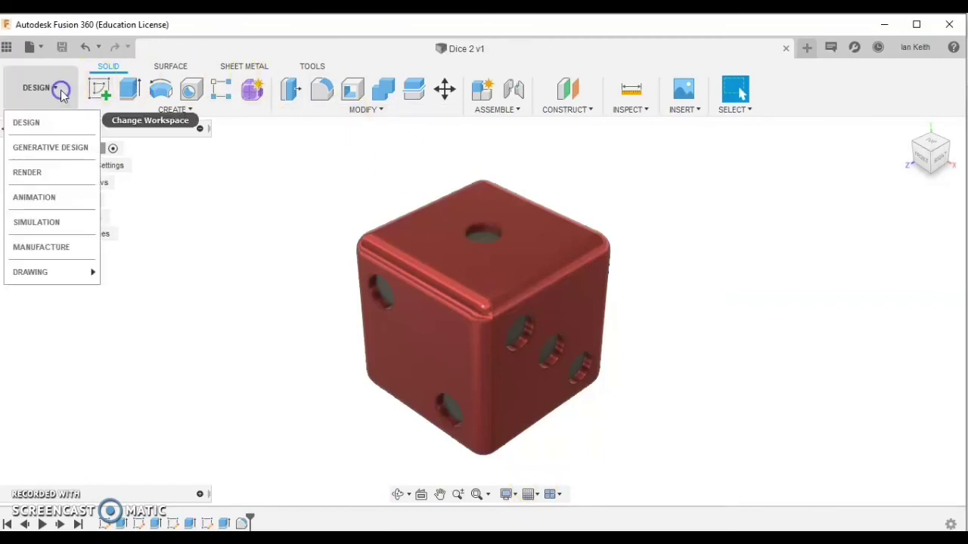
pyautogui.click(41, 173)
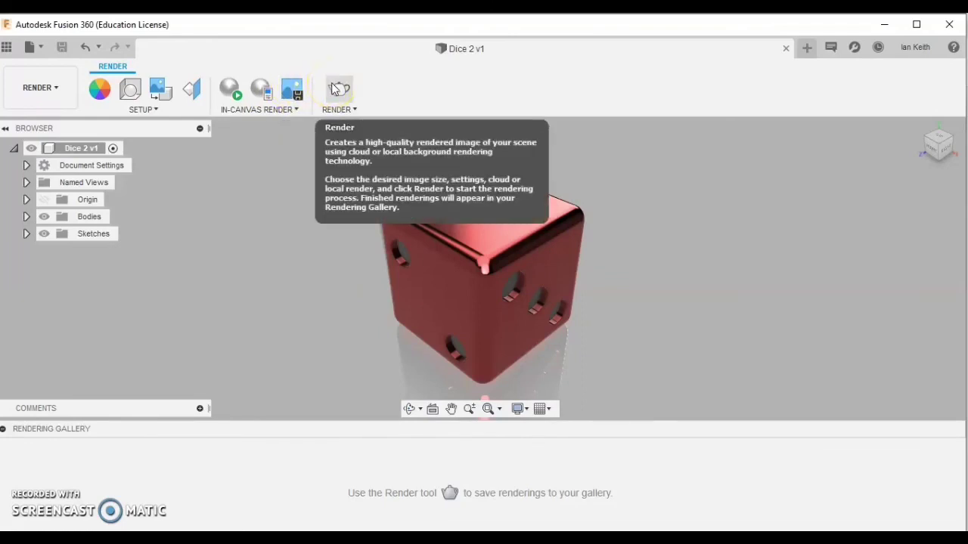
pyautogui.click(294, 92)
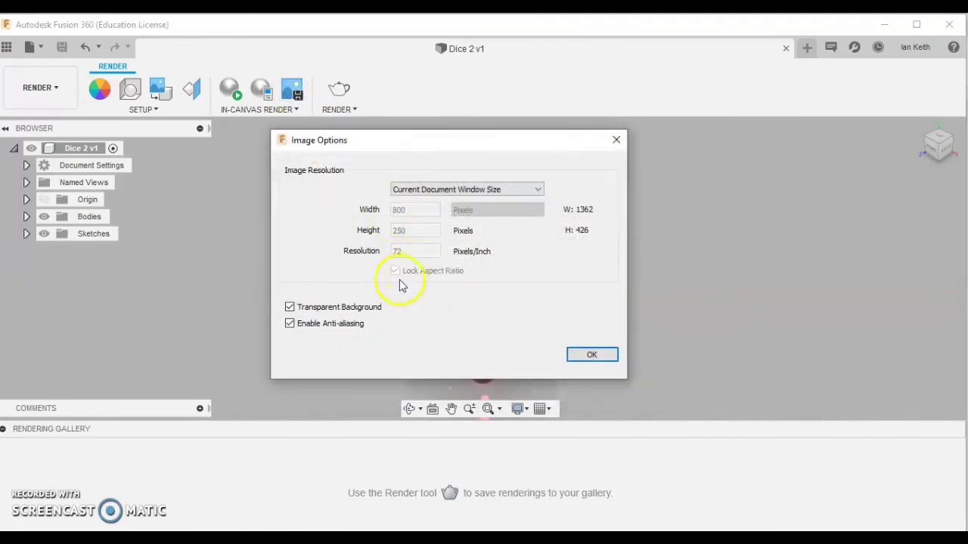
pyautogui.click(290, 323)
pyautogui.click(290, 323)
pyautogui.click(593, 355)
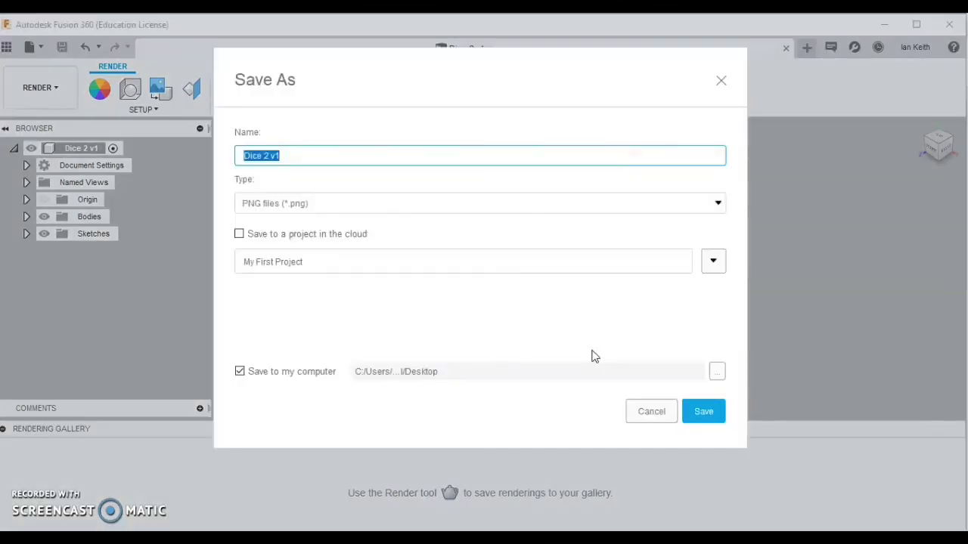
# - Save the captured image as a TIFF file named Dice 2 v1 to the computer's Desktop folder
pyautogui.click(371, 152)
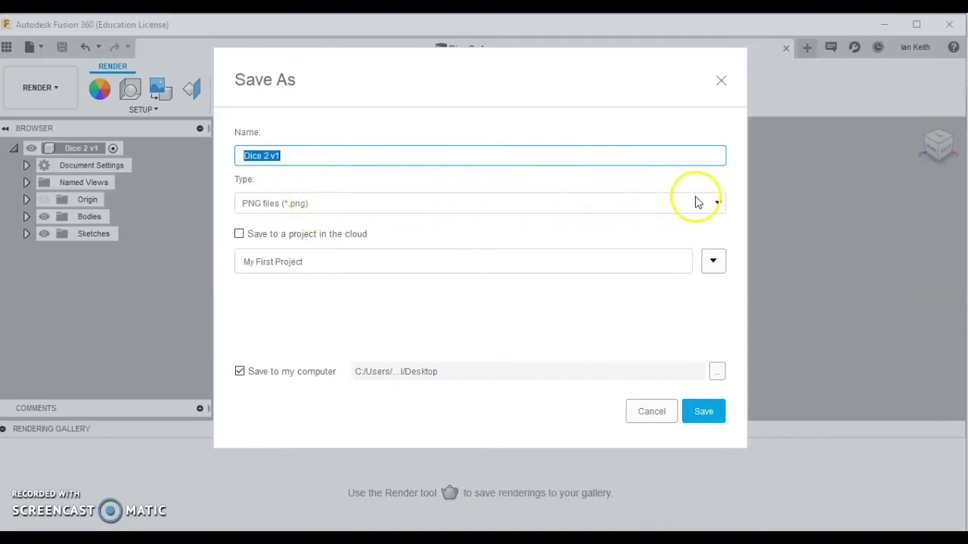
pyautogui.click(718, 201)
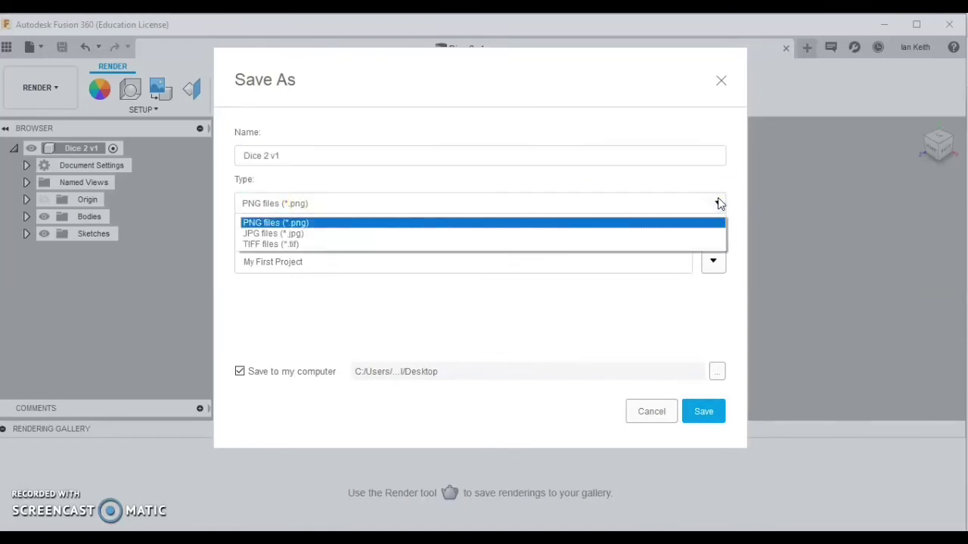
pyautogui.click(303, 245)
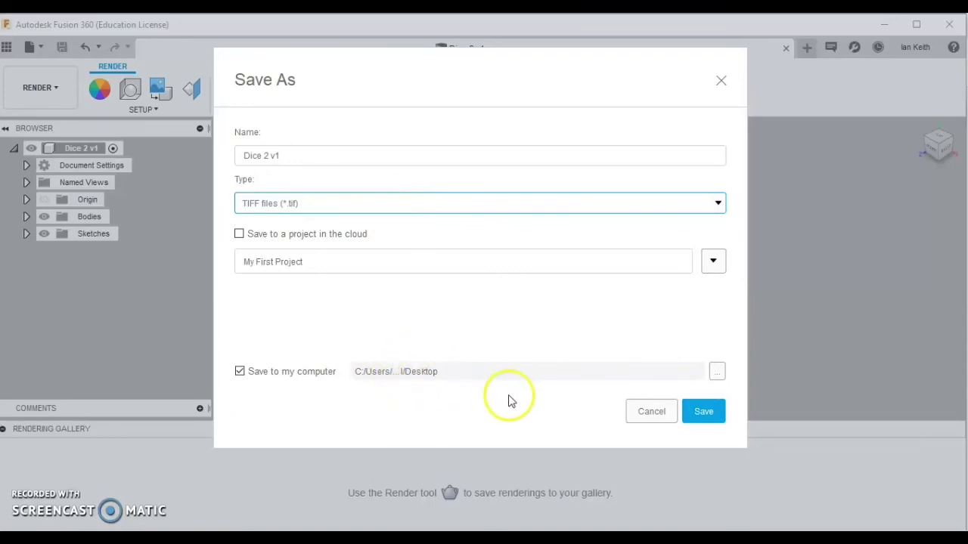
pyautogui.click(719, 410)
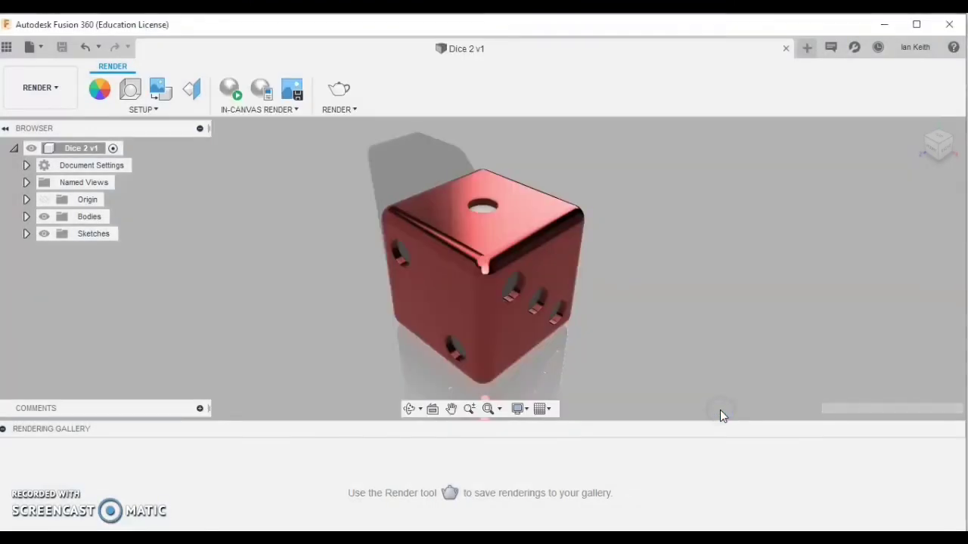